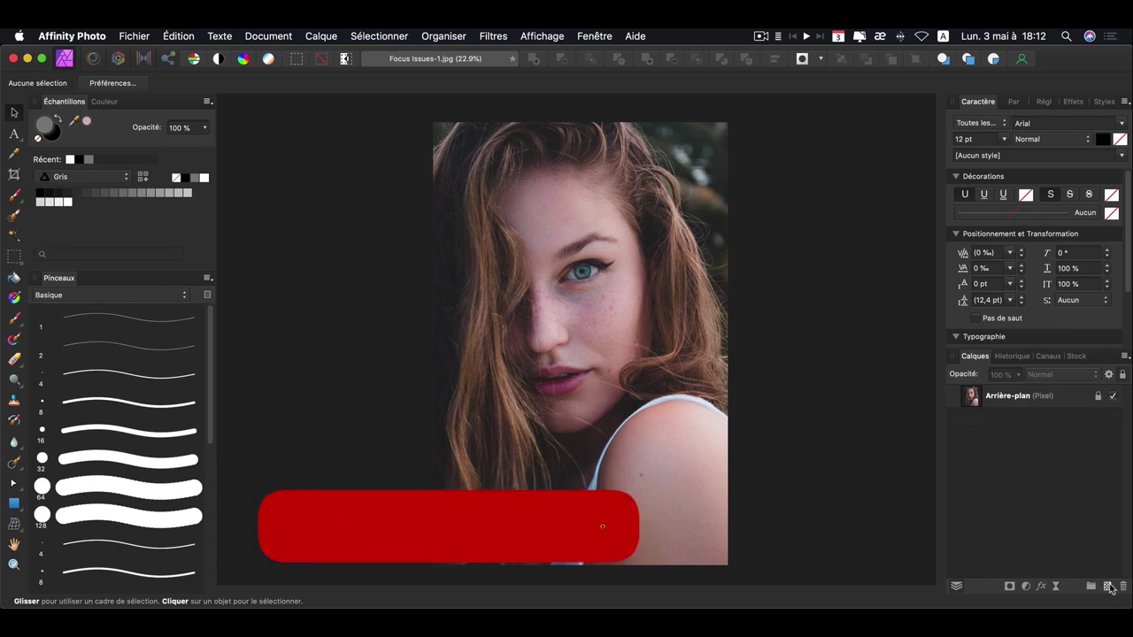
- Add empty pixel layers above the background and name the top one 'Haute lumière'
click(1108, 586)
click(1108, 586)
double_click(1001, 399)
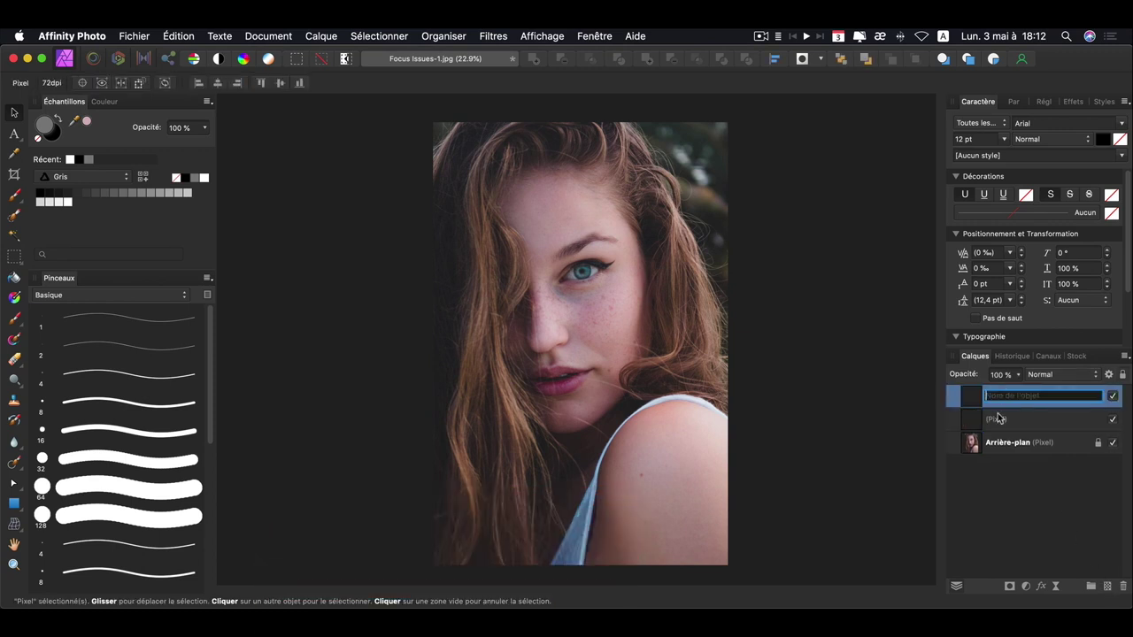
text(Haute lu)
text(mière)
key(Return)
- Name the second empty layer 'Ombre' and select it
double_click(1005, 418)
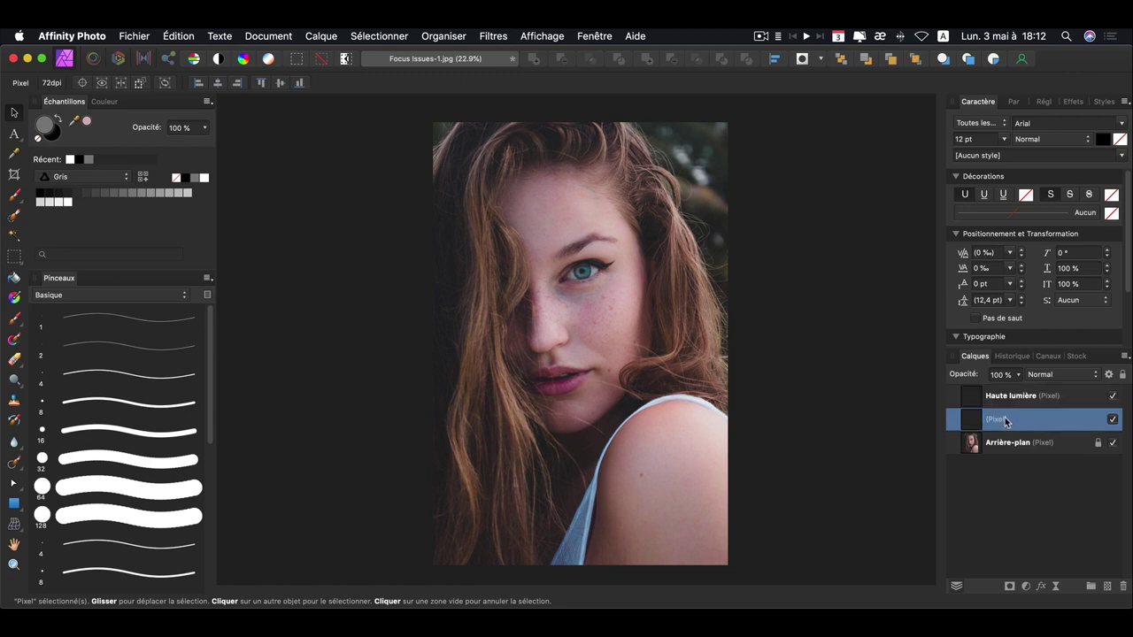
text(Ombre)
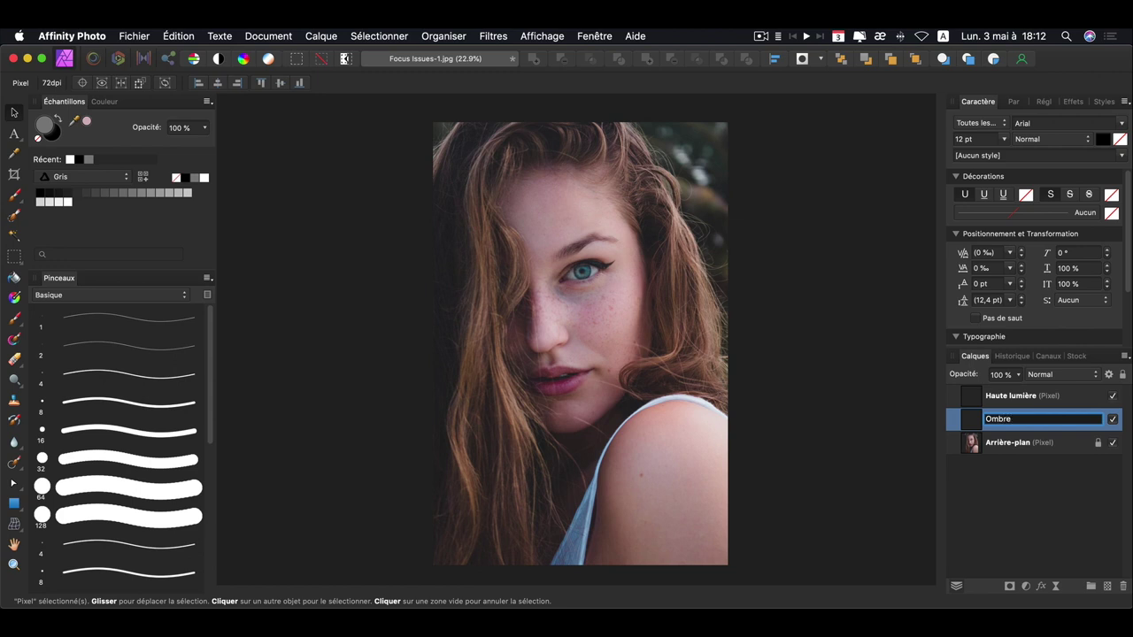
click(1000, 490)
key(g)
click(1018, 418)
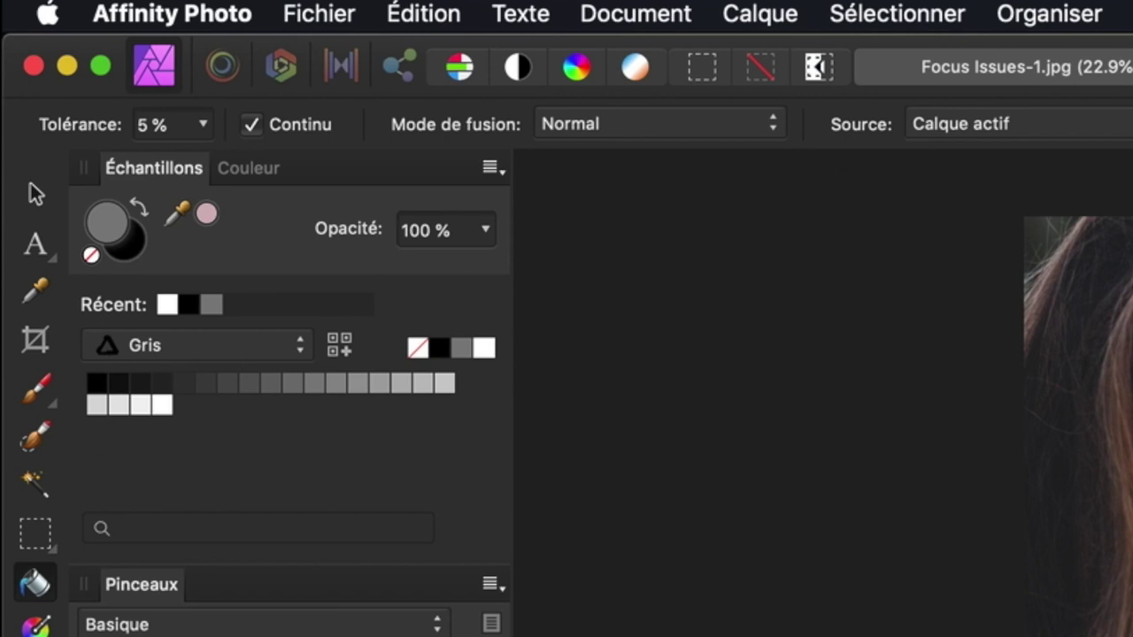
click(265, 345)
click(267, 345)
key(x)
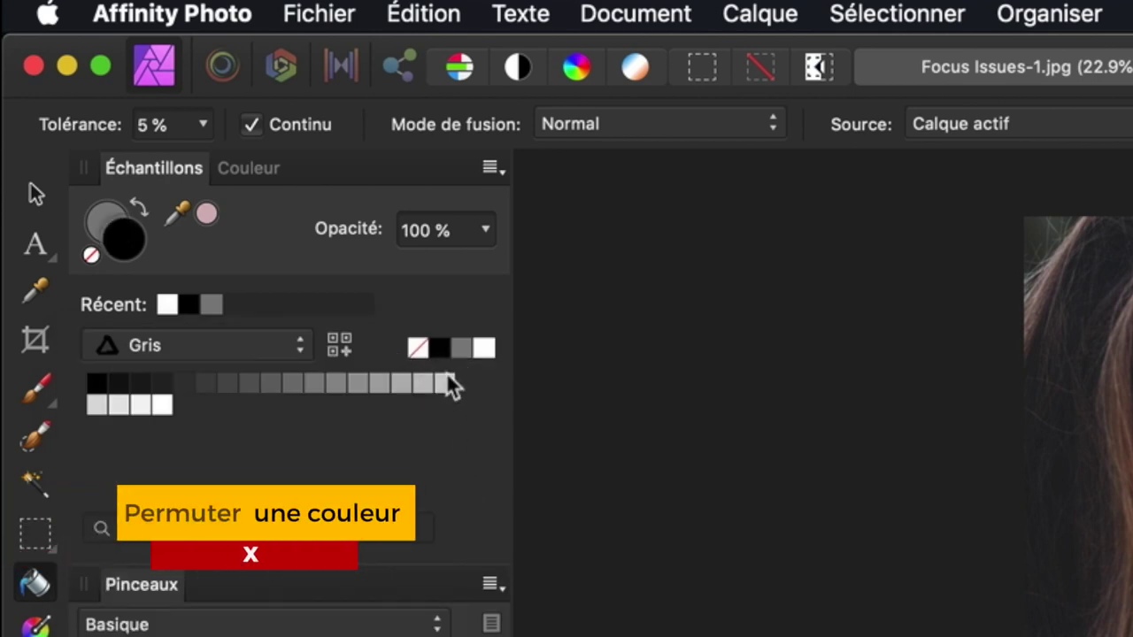
key(v)
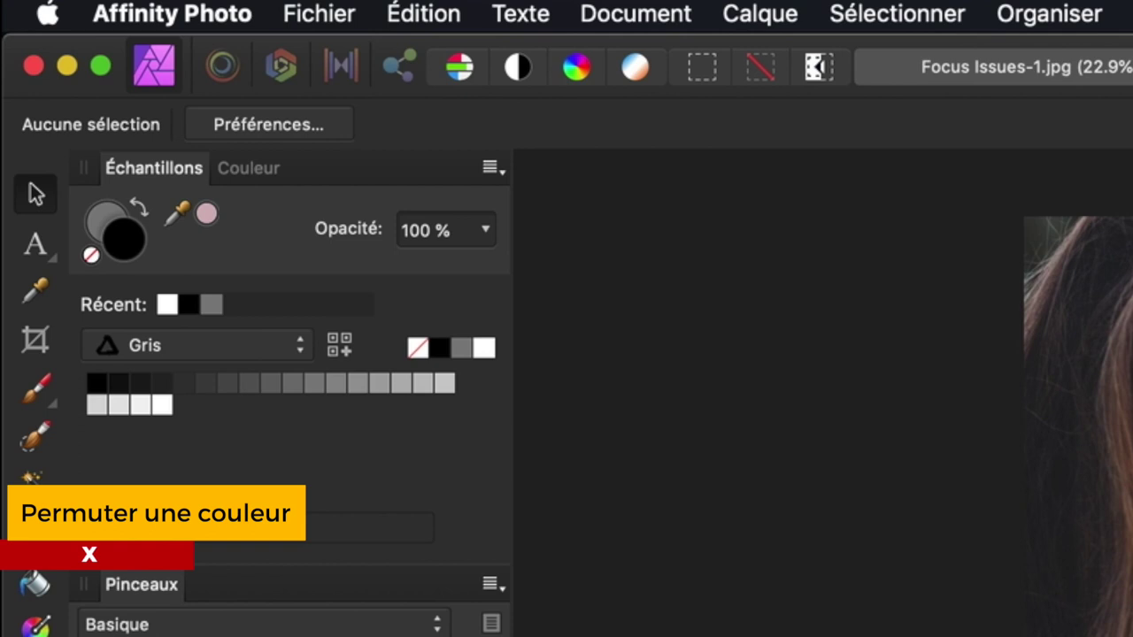
key(x)
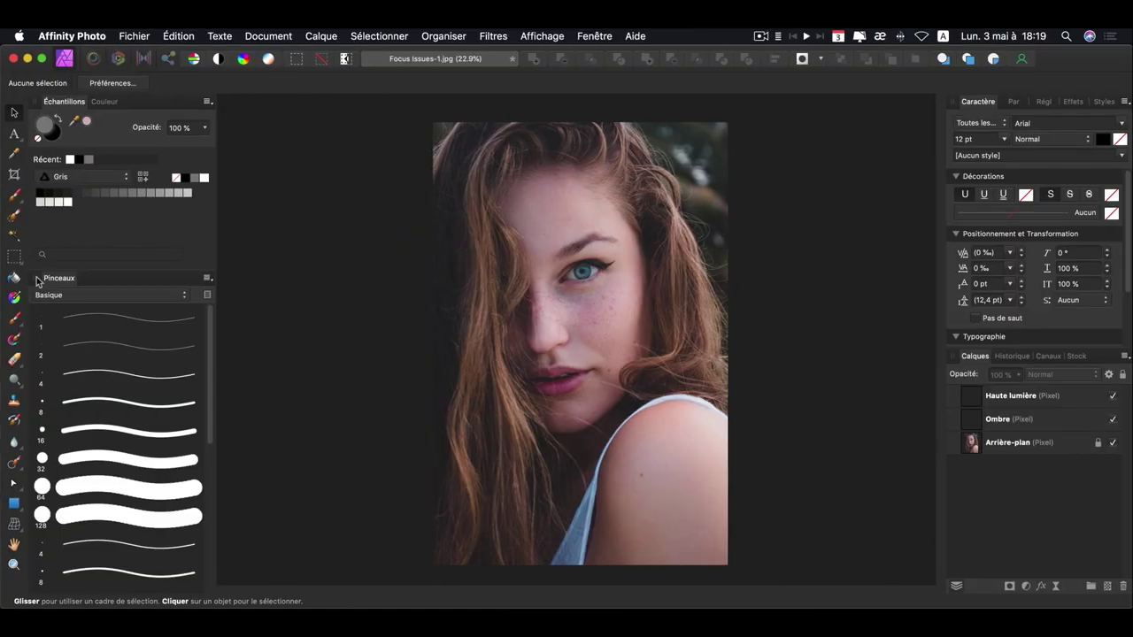
key(g)
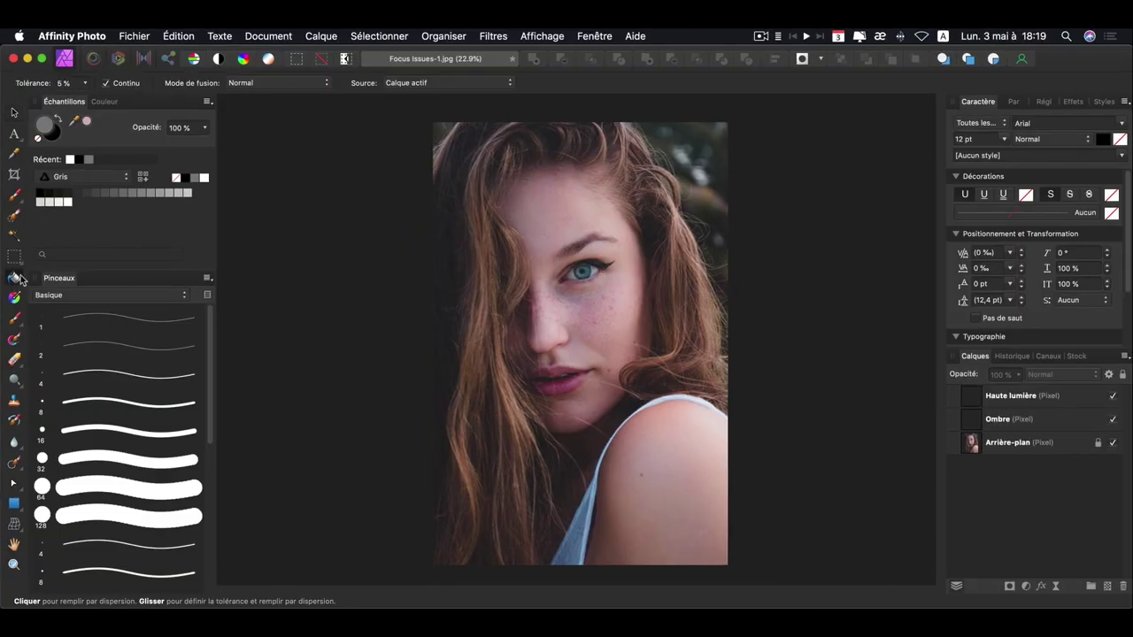
- Flood-fill the Ombre layer, then the Haute lumière layer, with grey
click(1014, 421)
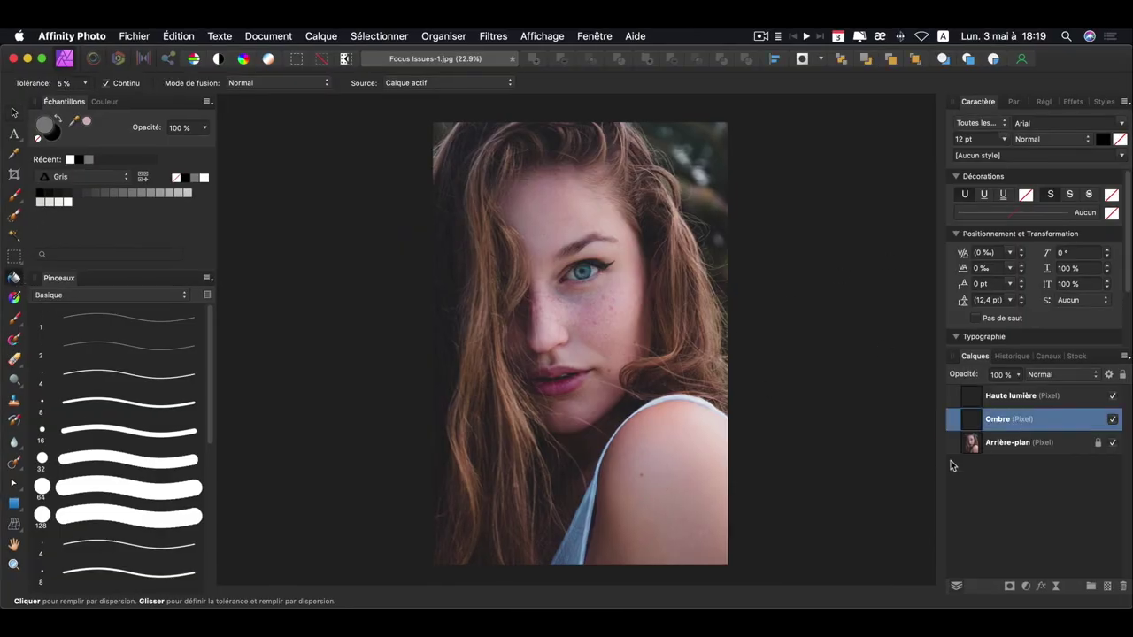
click(605, 308)
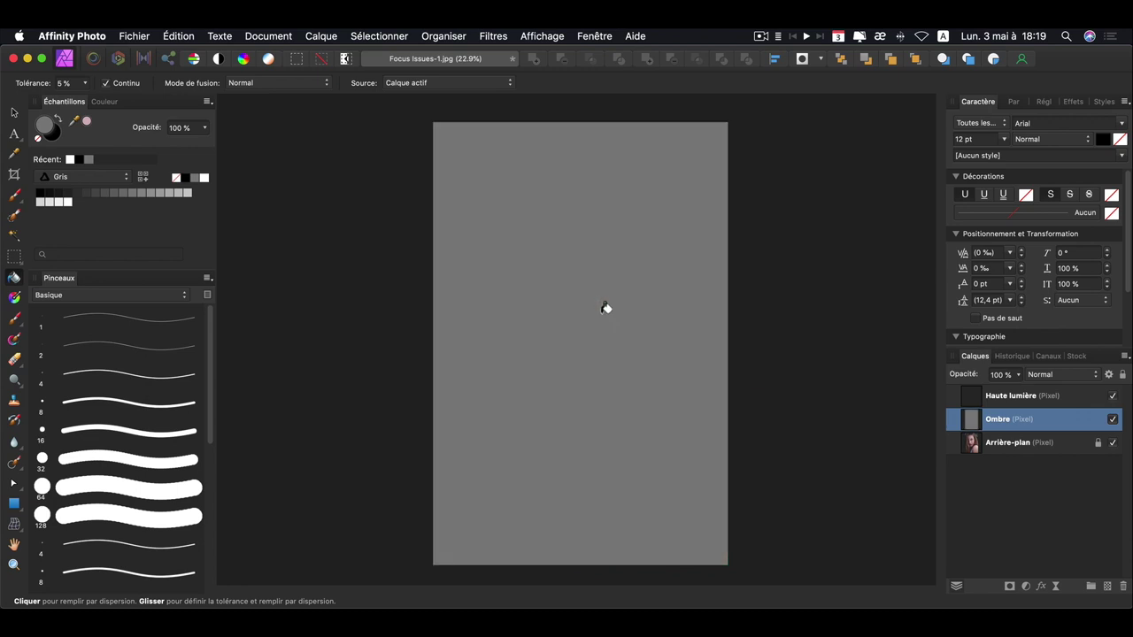
click(1026, 397)
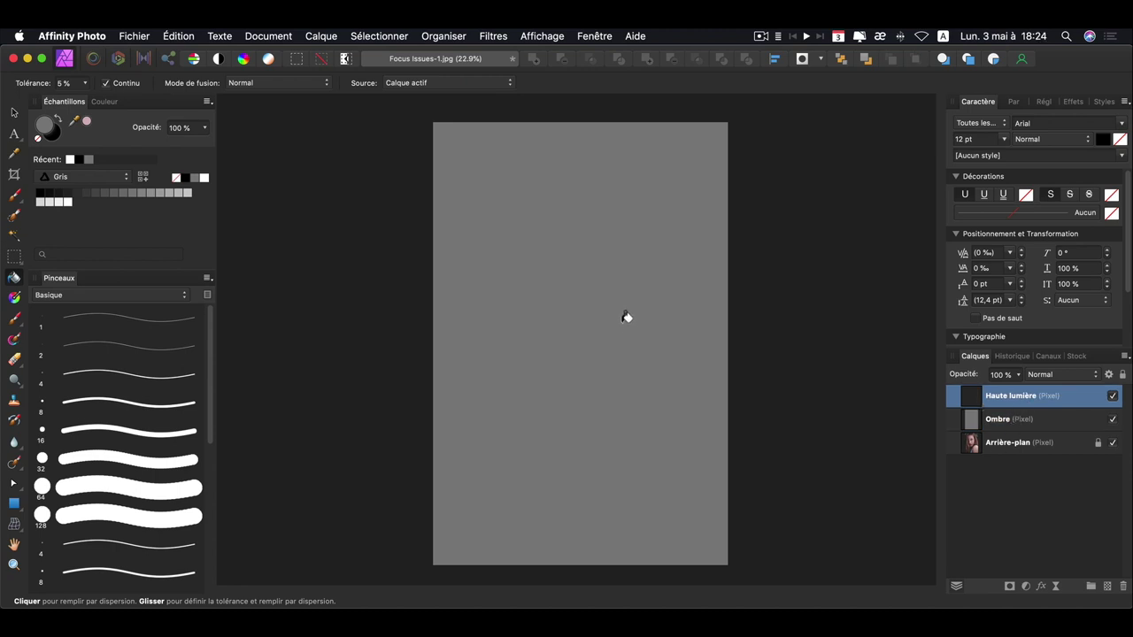
click(621, 286)
- Select both grey layers together and check the blend mode list without changing it
shift+click(1060, 423)
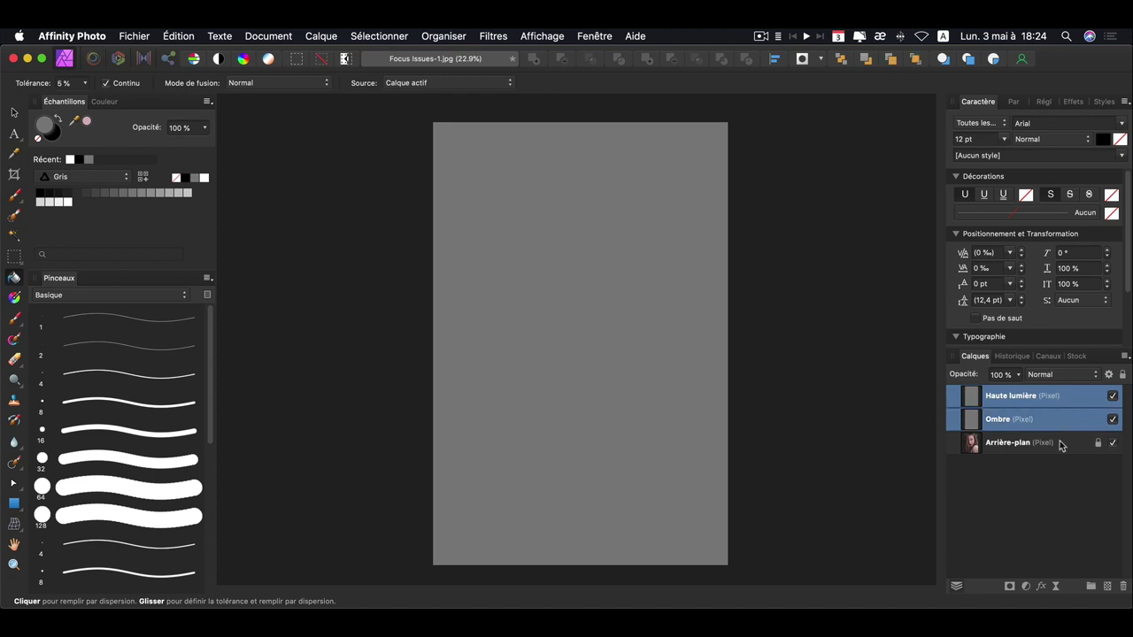
click(1061, 375)
click(969, 357)
click(493, 35)
- Apply the Lumière tamisée blend mode to both grey layers, then reselect only Ombre
click(1062, 374)
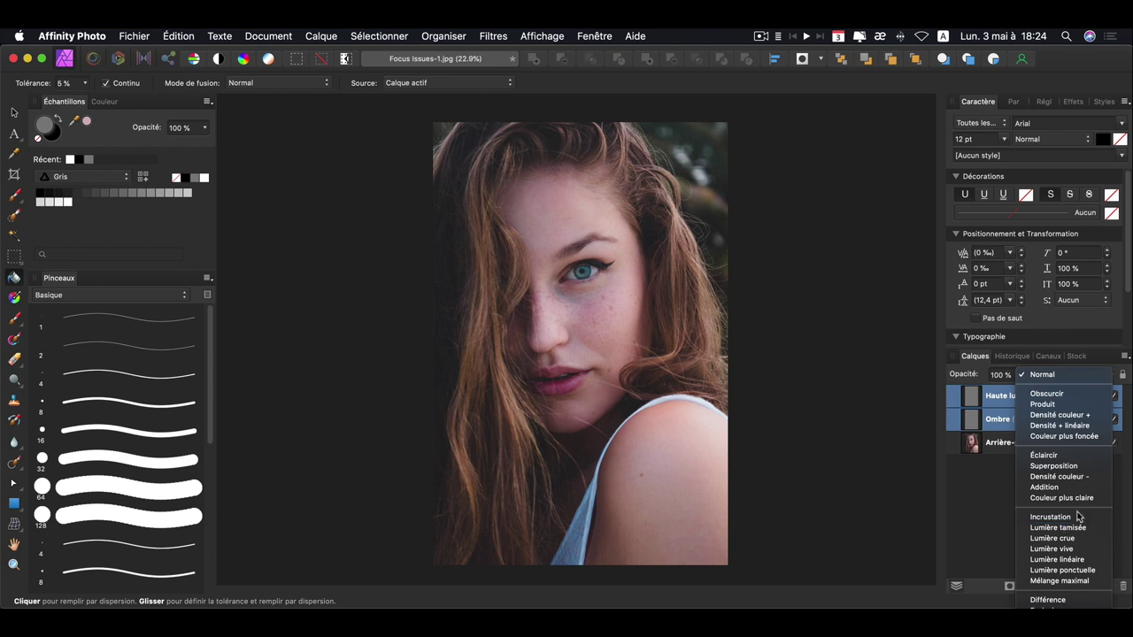
click(1077, 528)
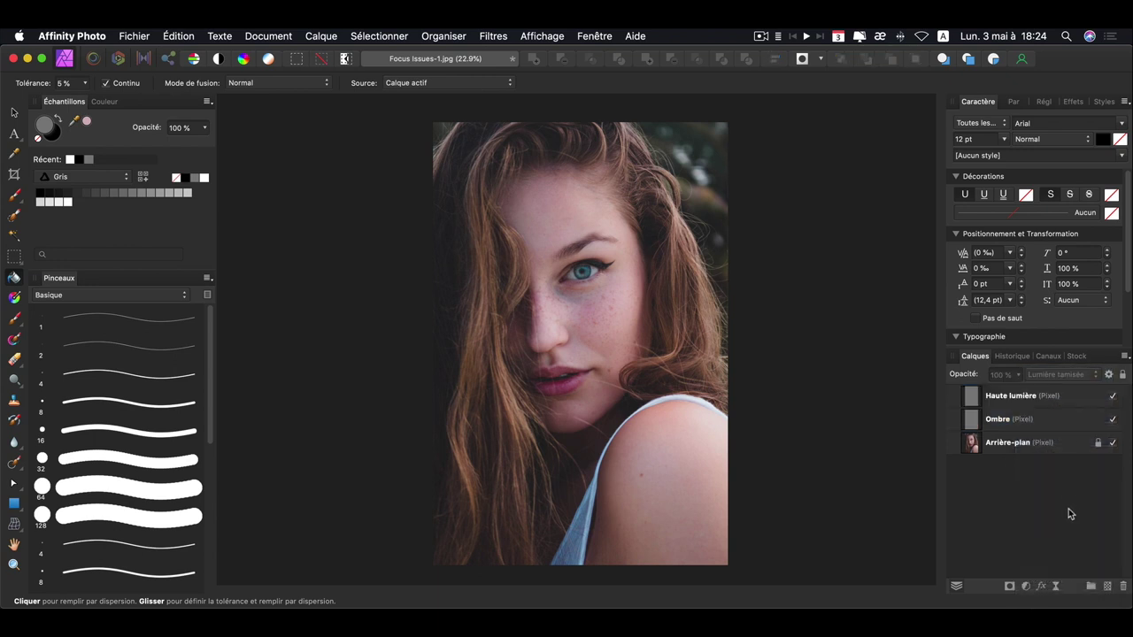
key(v)
click(1024, 422)
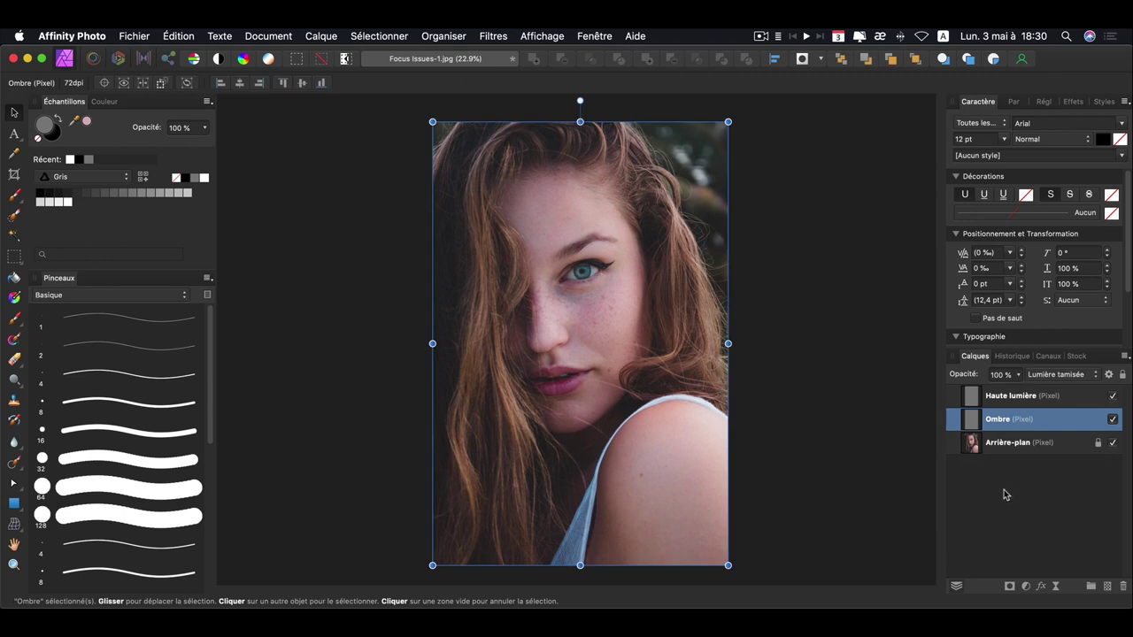
- Set up a black Paint Brush with 80 % opacity, 18 % flow and 0 % hardness
key(b)
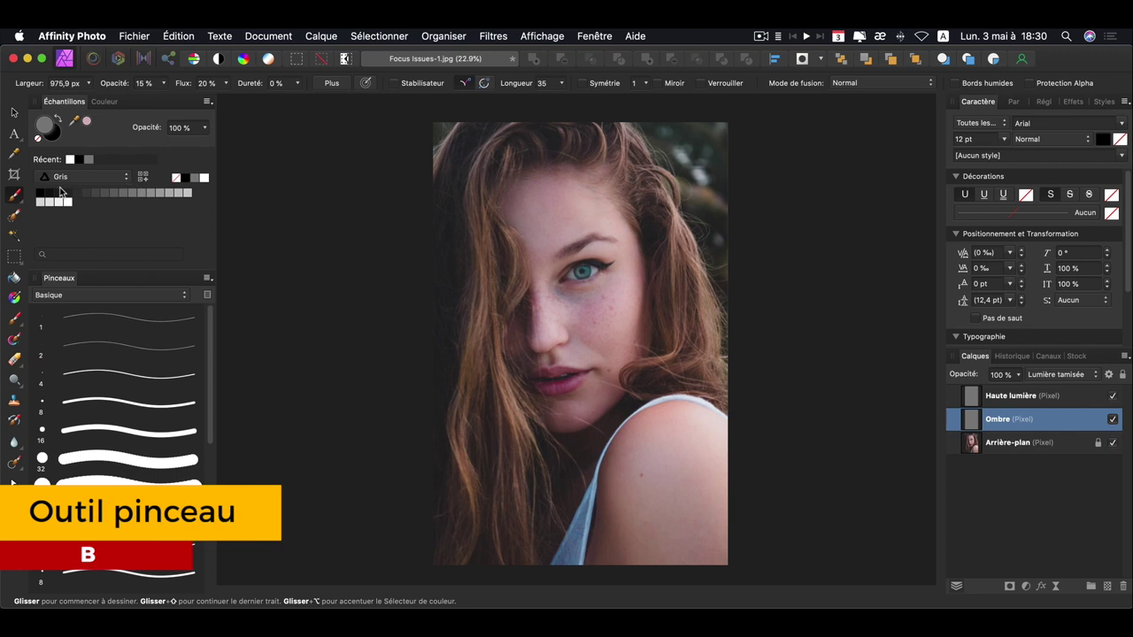
key(x)
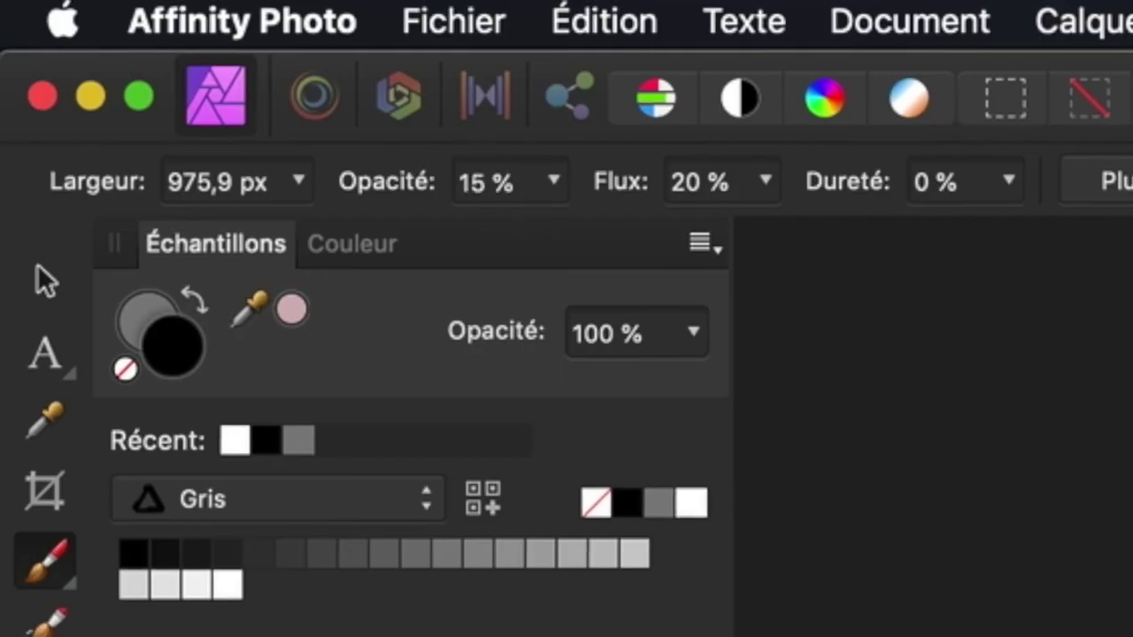
click(487, 181)
text(80)
key(Return)
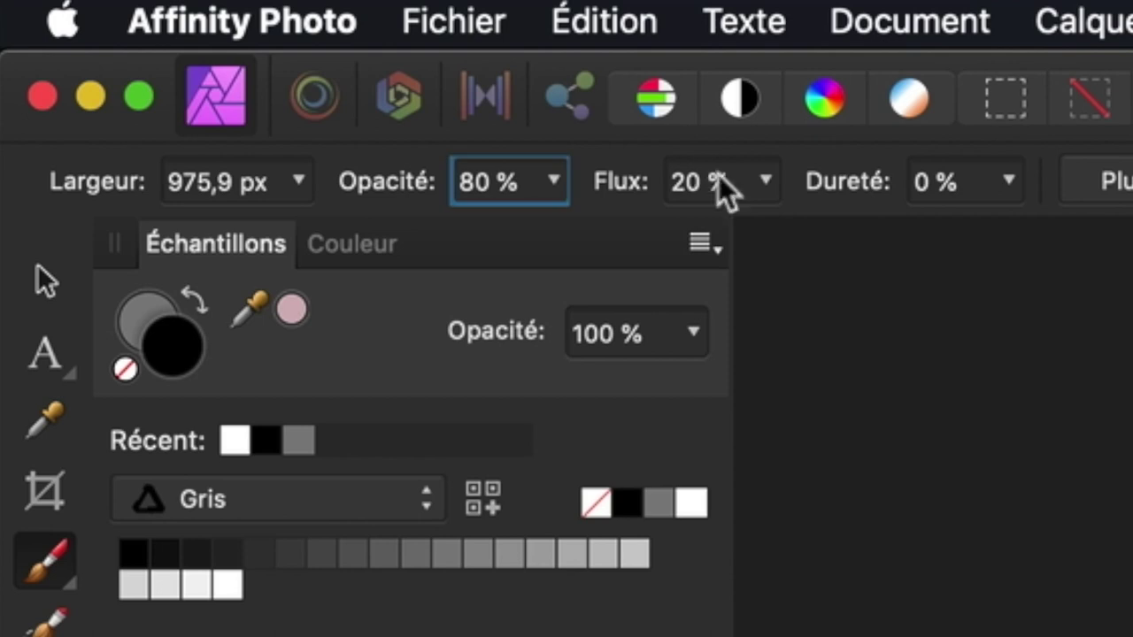
click(719, 176)
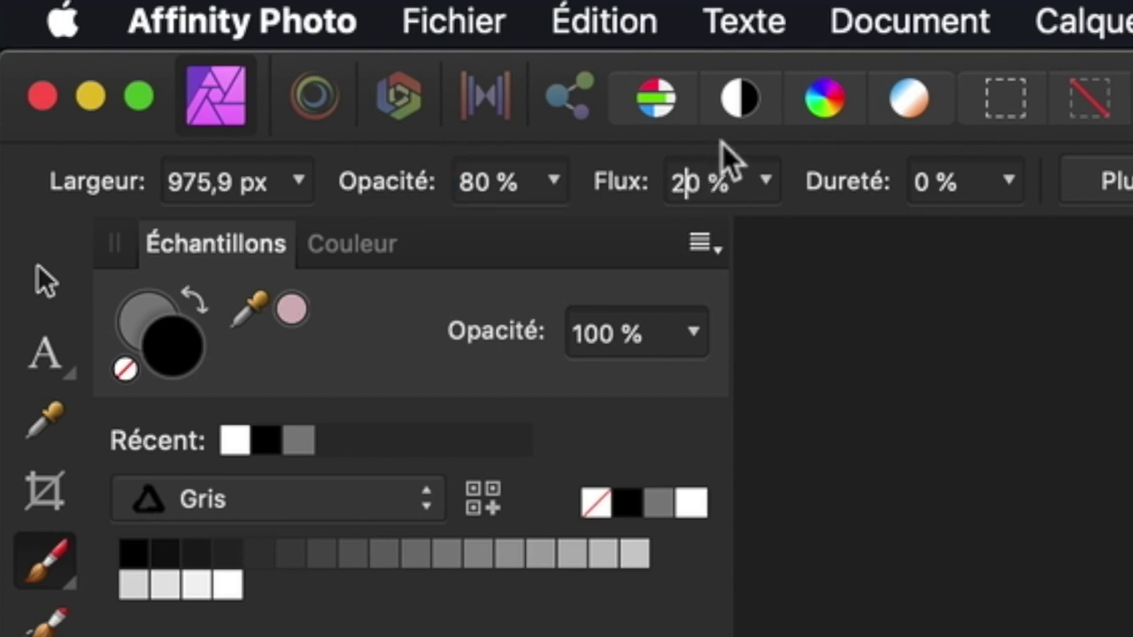
key(BackSpace)
key(Delete)
text(18)
click(965, 164)
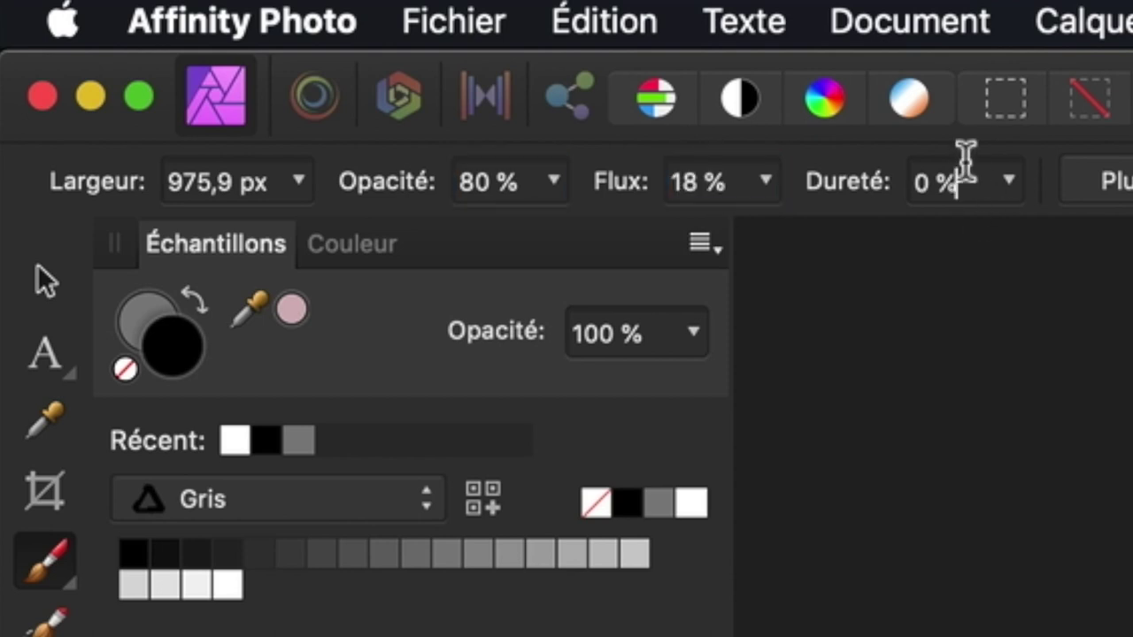
key(Return)
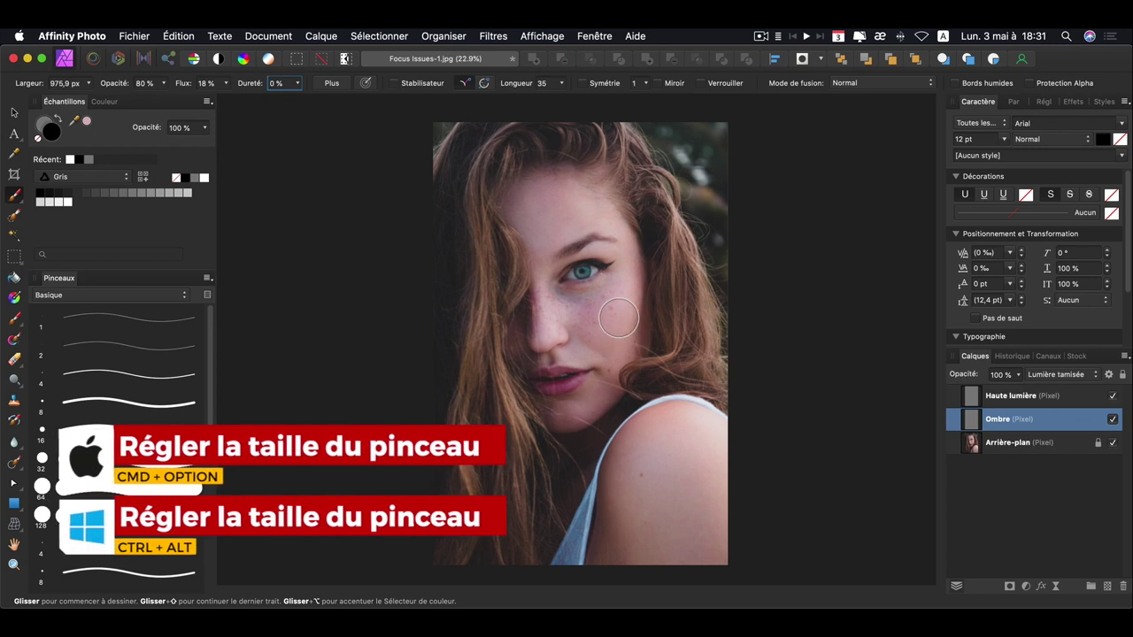
- Paint black under her eyes on Ombre, toggling the layer to compare, then adjust brush opacity and size
drag(619, 318, 618, 318)
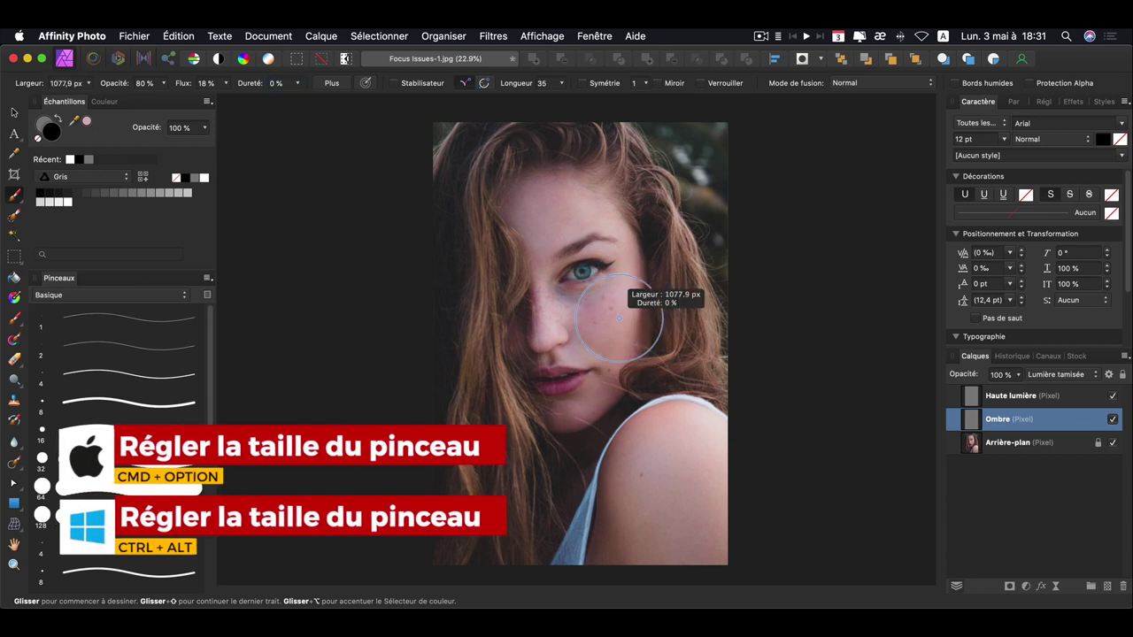
drag(618, 319, 607, 340)
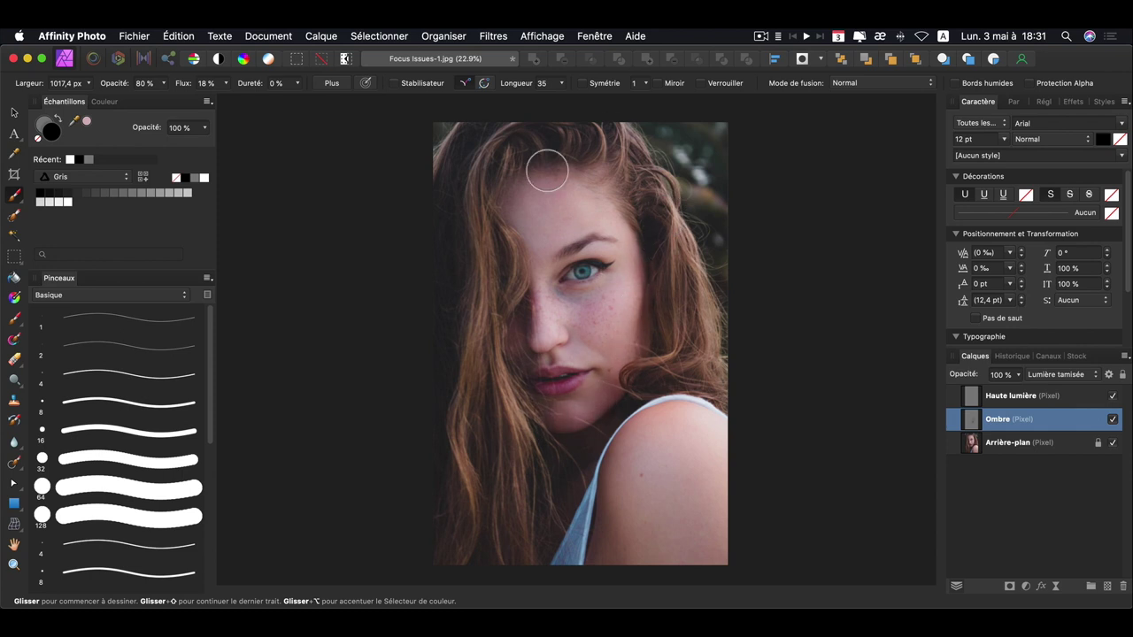
mouse_move(594, 379)
mouse_down()
mouse_move(547, 296)
mouse_move(646, 298)
mouse_up()
click(1113, 419)
click(1113, 419)
click(1115, 419)
click(1114, 420)
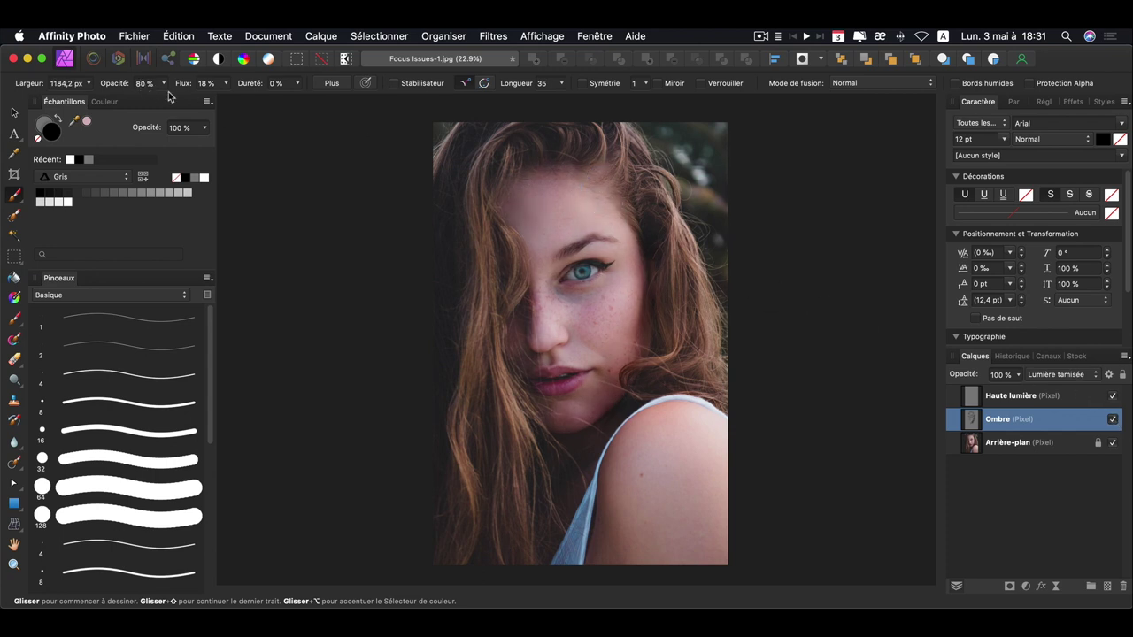
click(139, 84)
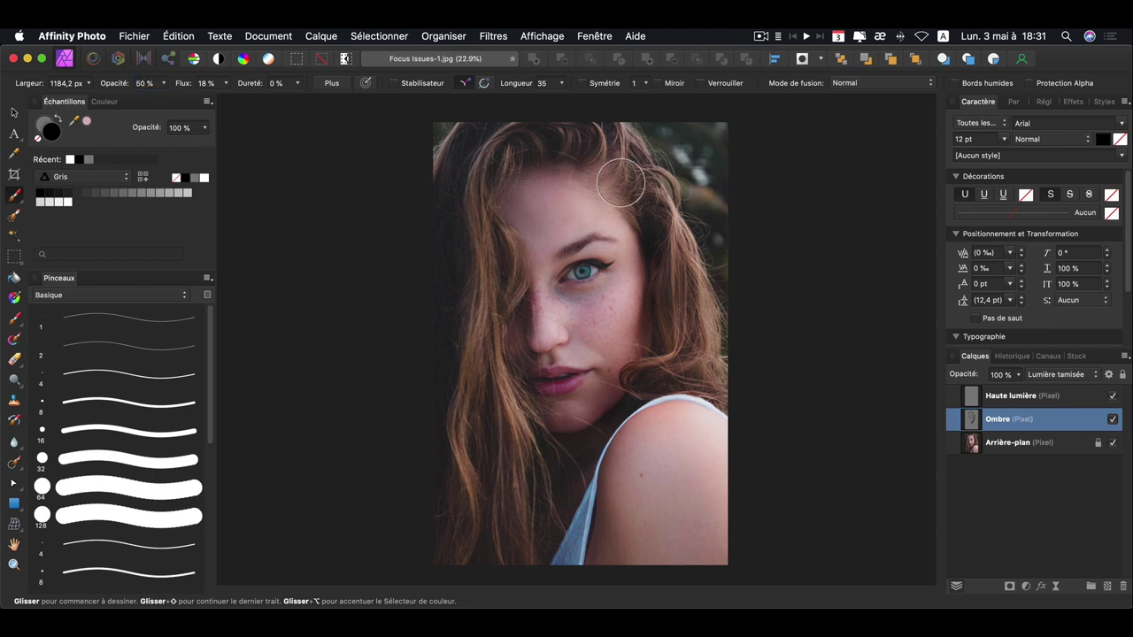
drag(581, 430, 562, 430)
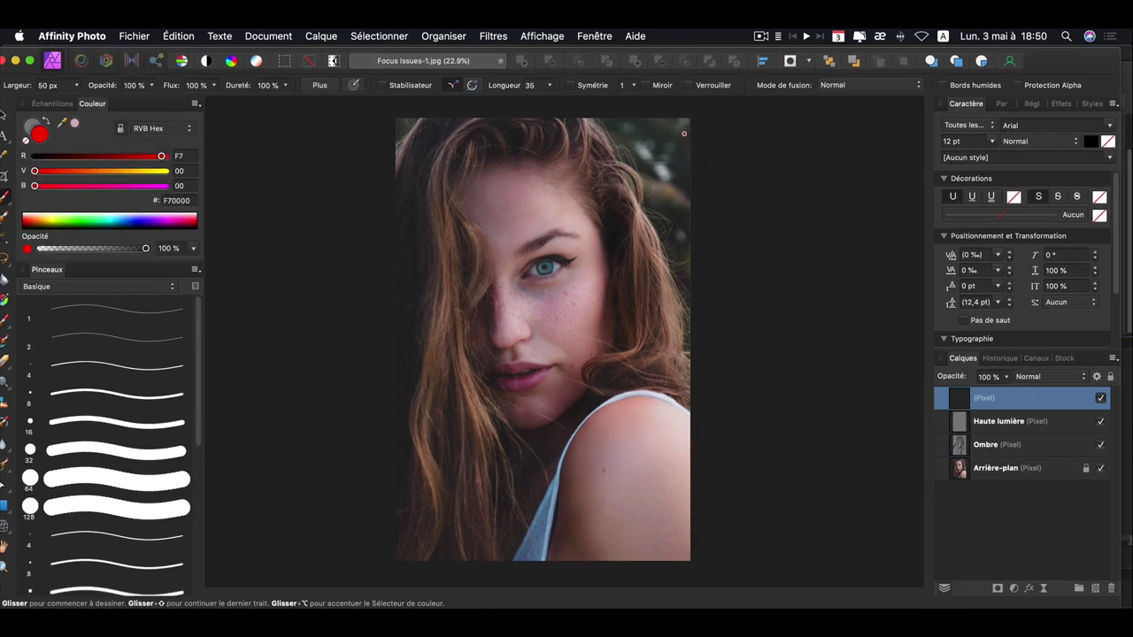
- Sketch red guide strokes over the hair and cheek, undoing two of them
mouse_move(685, 131)
mouse_down()
mouse_move(662, 180)
mouse_move(675, 184)
mouse_up()
drag(613, 144, 680, 389)
key(super+z)
key(super+z)
drag(560, 317, 646, 546)
drag(545, 347, 583, 349)
key(super+z)
key(super+z)
key(super+z)
key(super+z)
- Draw red diagonal and vertical guide lines down the length of the photo
drag(440, 207, 630, 126)
drag(566, 553, 644, 559)
drag(469, 197, 496, 559)
drag(543, 170, 553, 556)
drag(628, 138, 611, 555)
drag(670, 155, 657, 511)
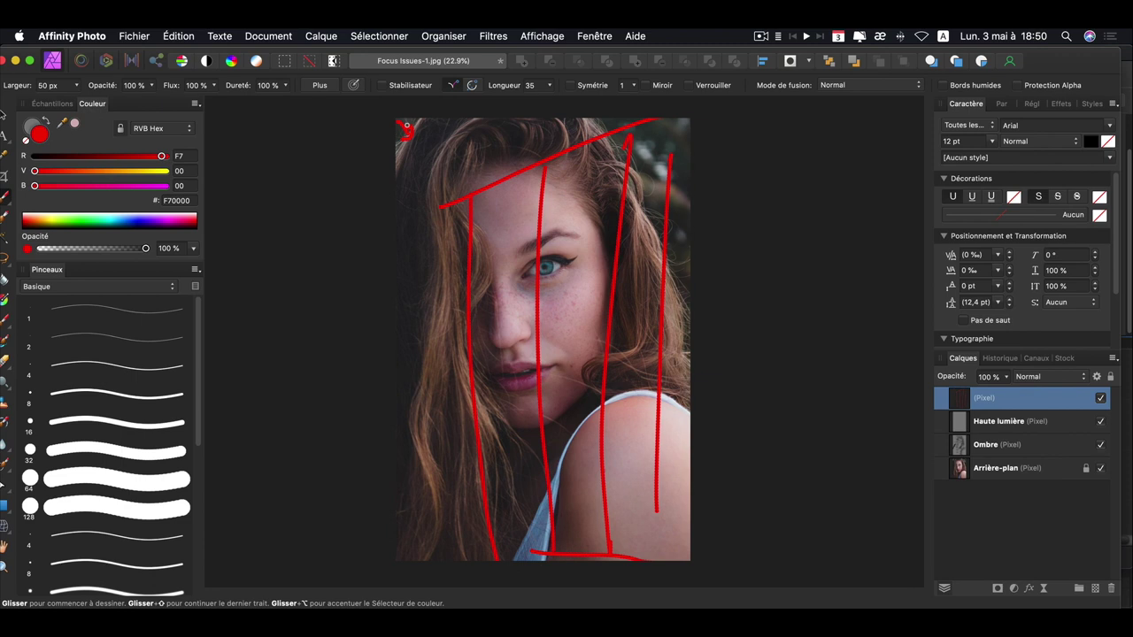
- Delete the red sketch layer, add a new pixel layer, and redraw guide lines
key(Delete)
key(super+shift+n)
drag(451, 190, 683, 119)
drag(450, 492, 611, 585)
drag(453, 195, 475, 509)
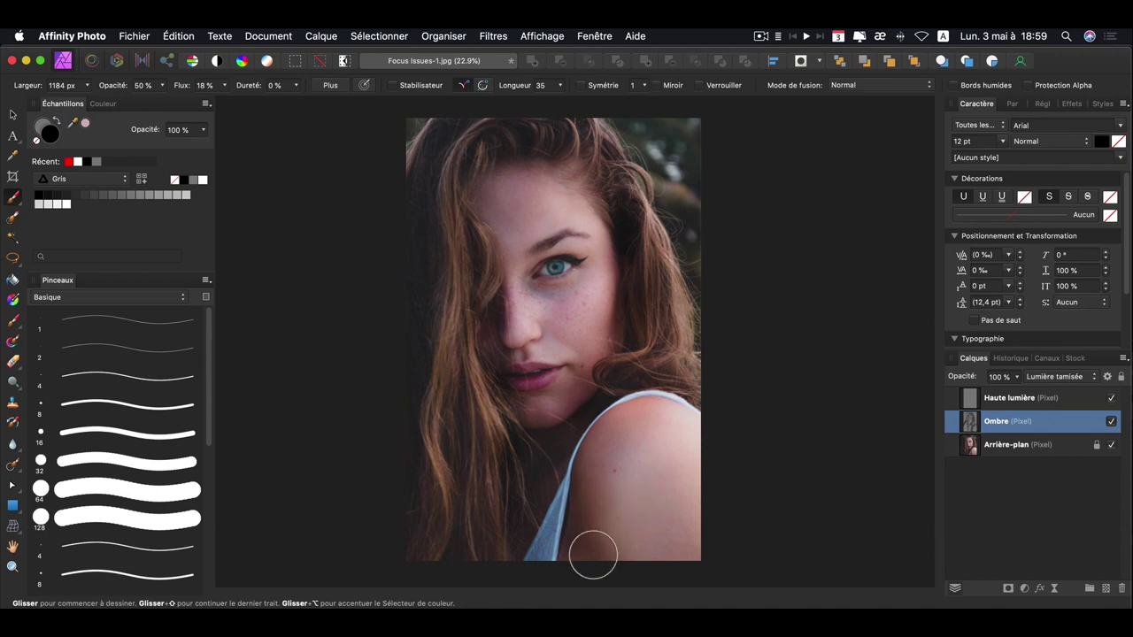
- Add black burn strokes on Ombre with a smaller brush, toggling Ombre's visibility to compare
click(1111, 421)
click(1111, 421)
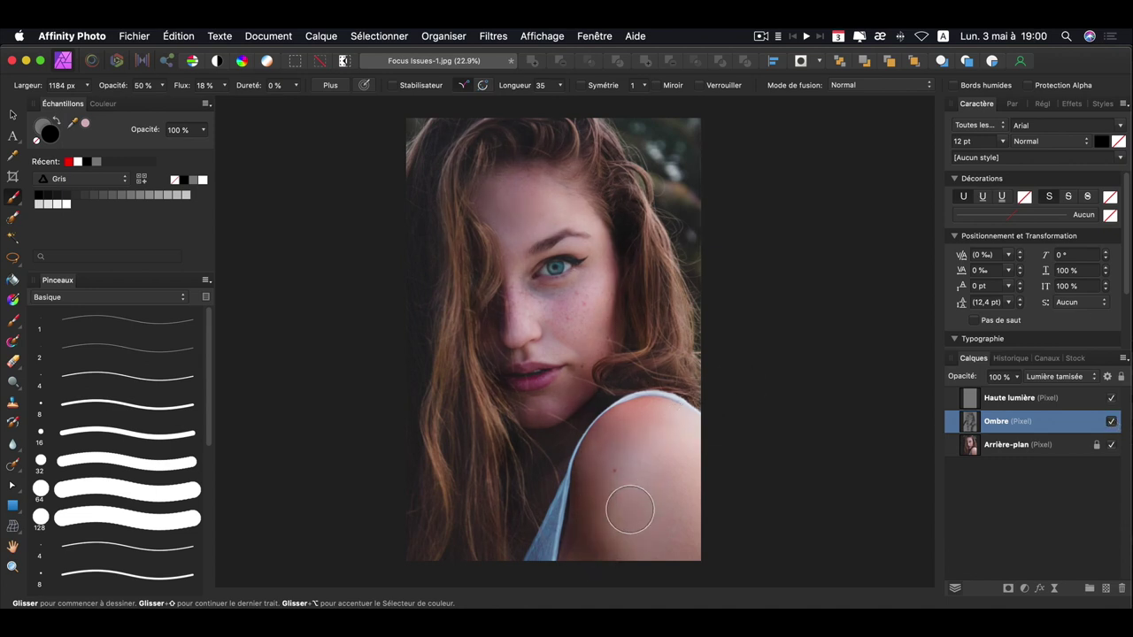
key(x)
key(x)
key(bracketleft)
key(bracketleft)
key(x)
click(1112, 421)
click(1112, 421)
click(1112, 422)
click(1112, 421)
click(1111, 422)
click(1112, 422)
- On Haute lumière, paint white highlights at 80 % then 50 % brush opacity
click(1024, 392)
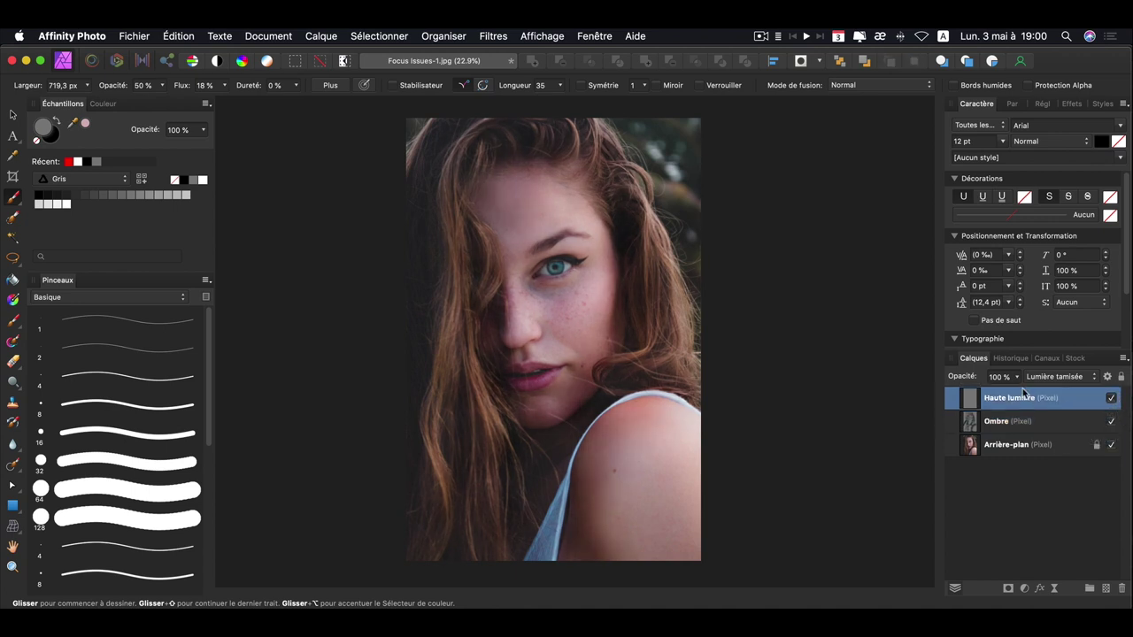
key(d)
key(x)
text(80)
key(Return)
drag(575, 279, 616, 242)
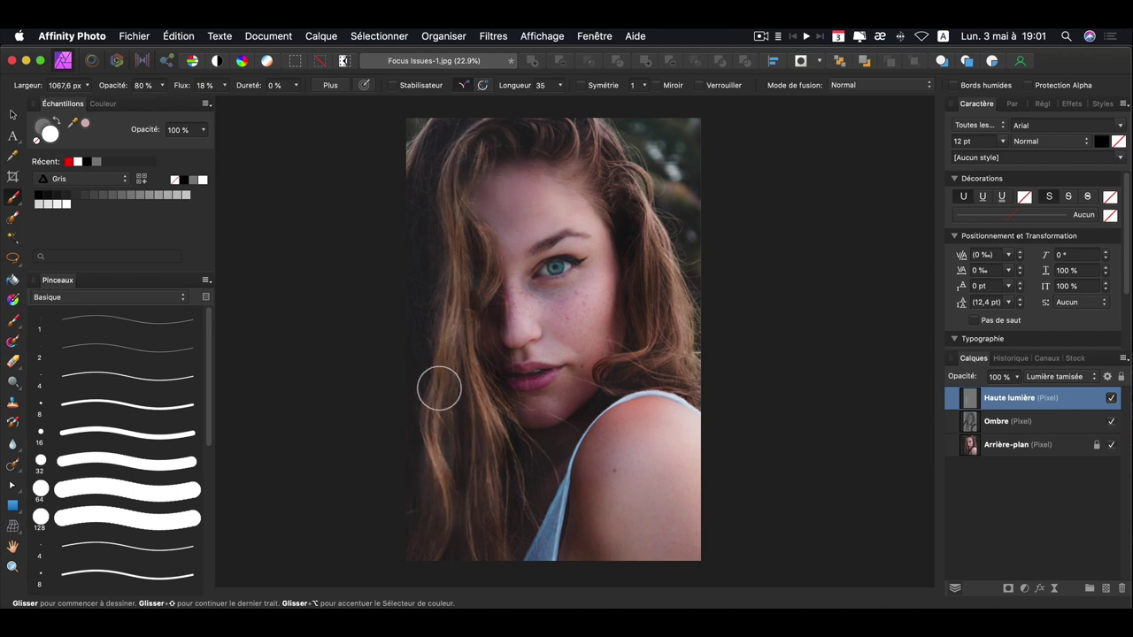
drag(442, 434, 416, 452)
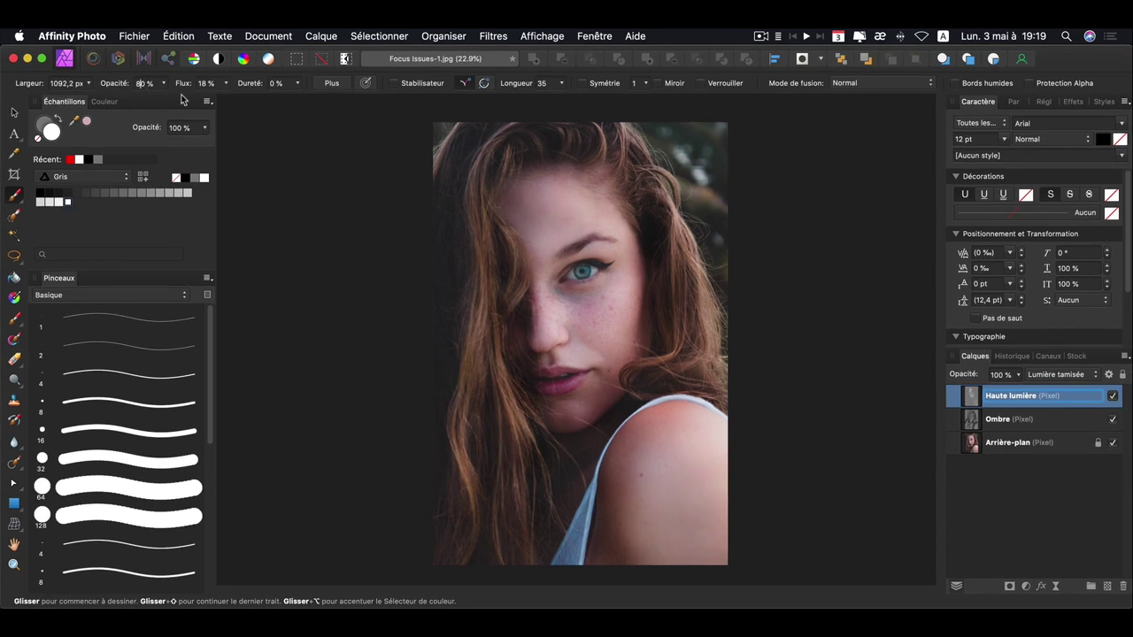
key(Return)
key(5)
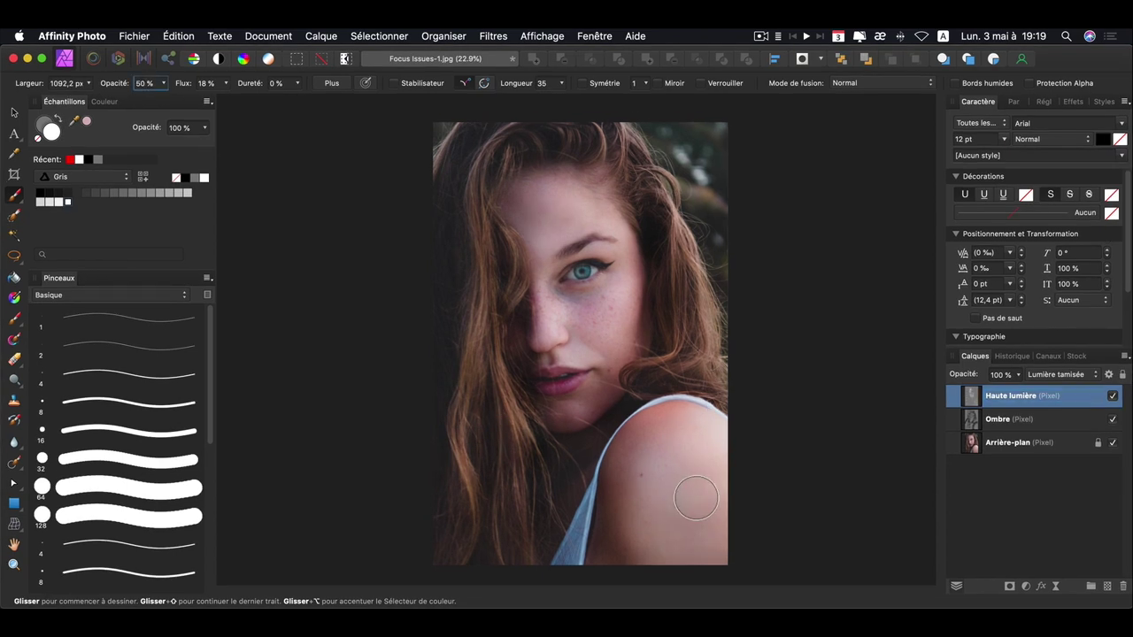
- Paint further highlights with a resized brush, toggling Haute lumière to compare
drag(678, 461, 711, 436)
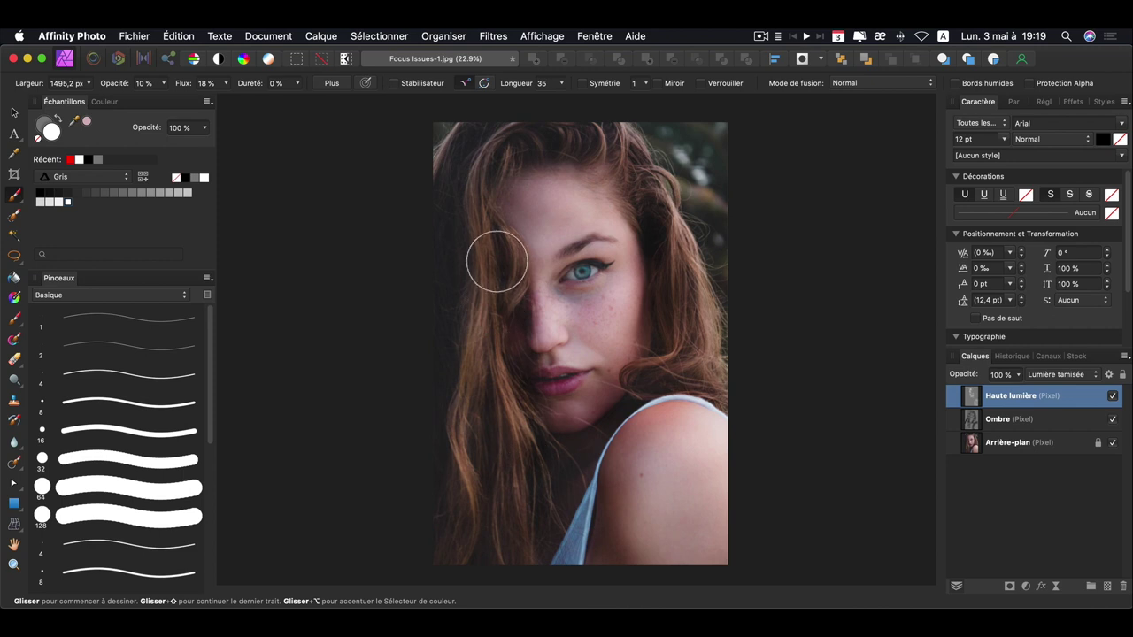
drag(695, 215, 627, 149)
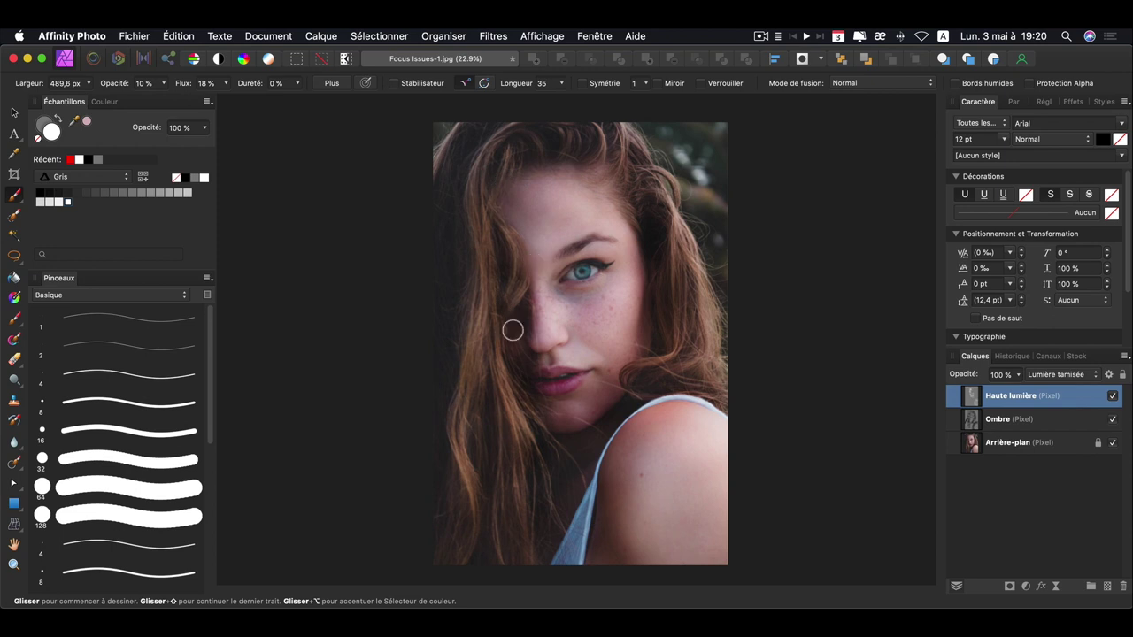
click(1114, 395)
click(1114, 396)
click(1114, 395)
click(1114, 395)
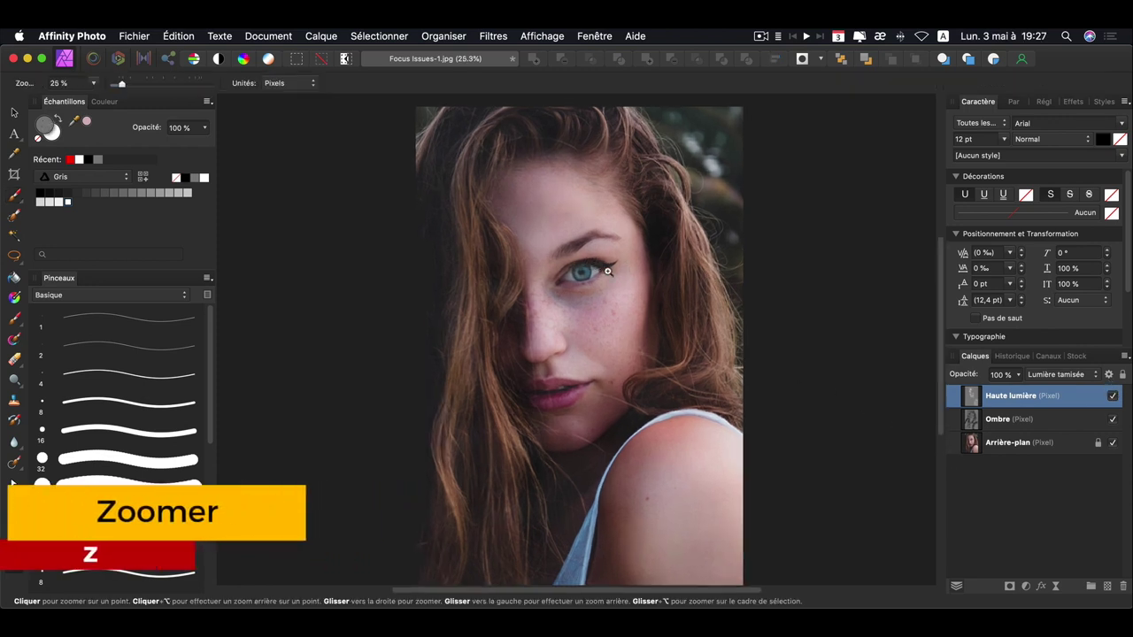
- Brighten her eye at 50 % brush opacity, compare, and lower Haute lumière's opacity to 75 %
drag(609, 272, 659, 298)
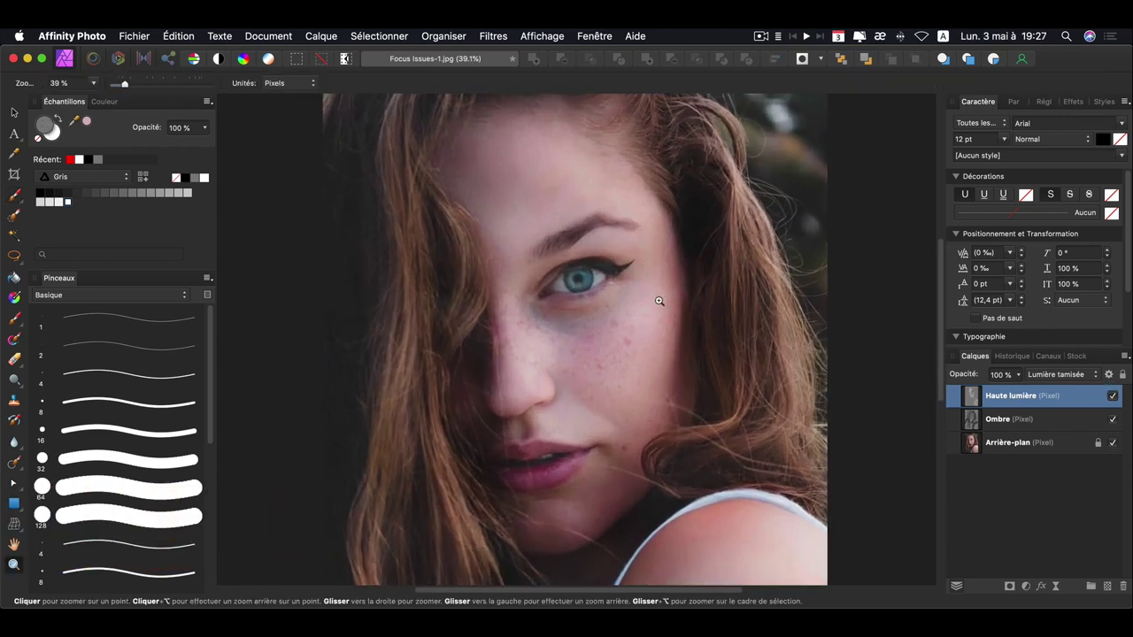
key(b)
key(5)
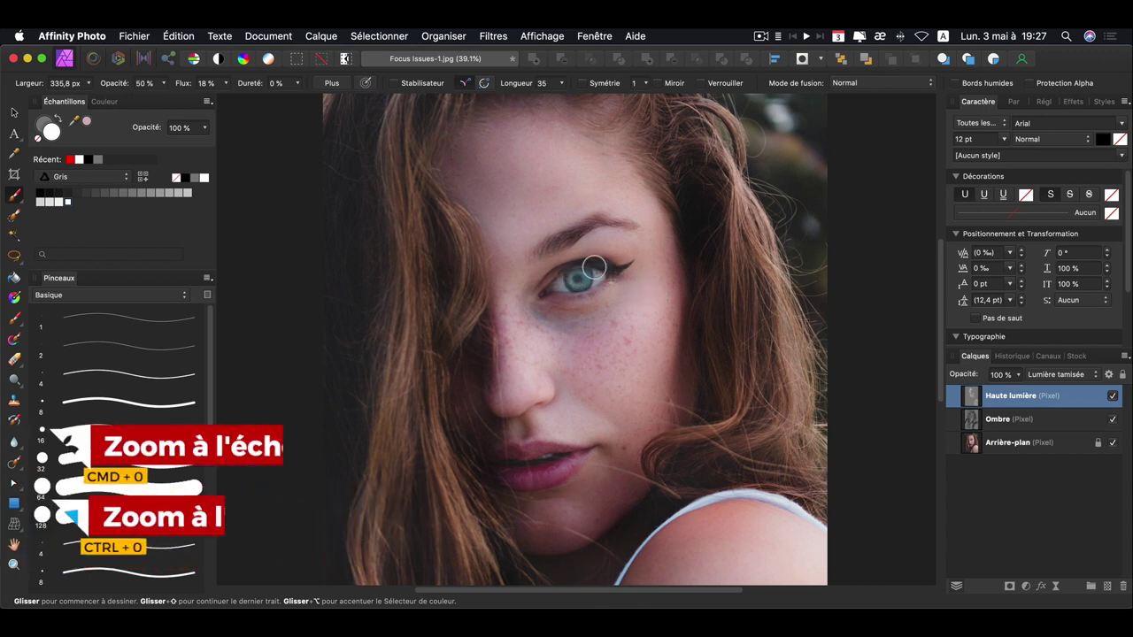
key(super+0)
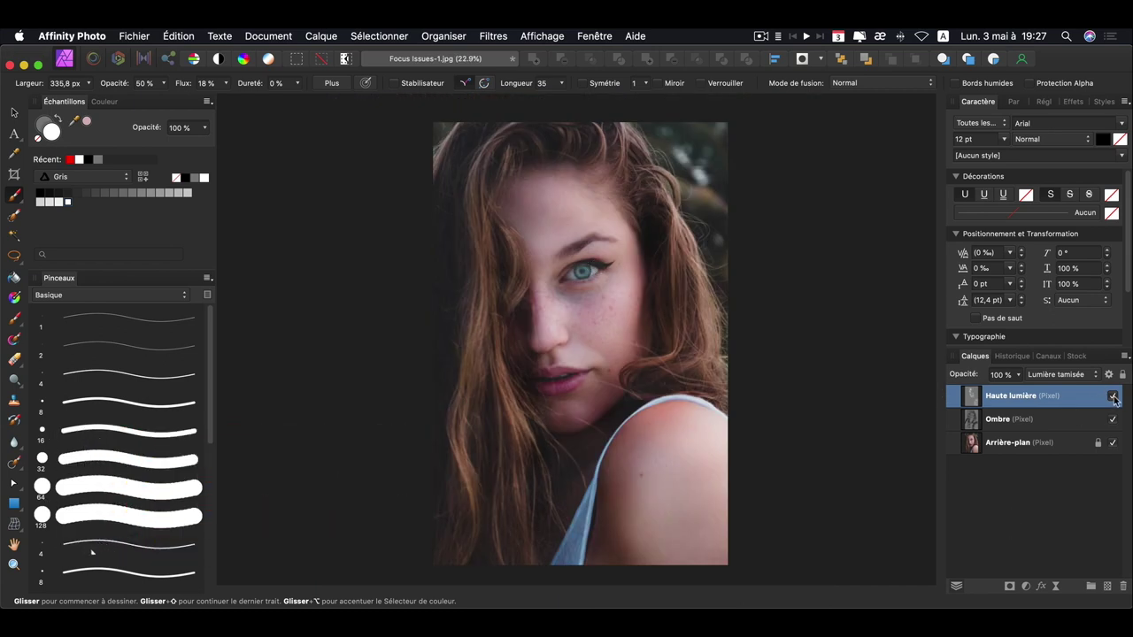
click(1113, 397)
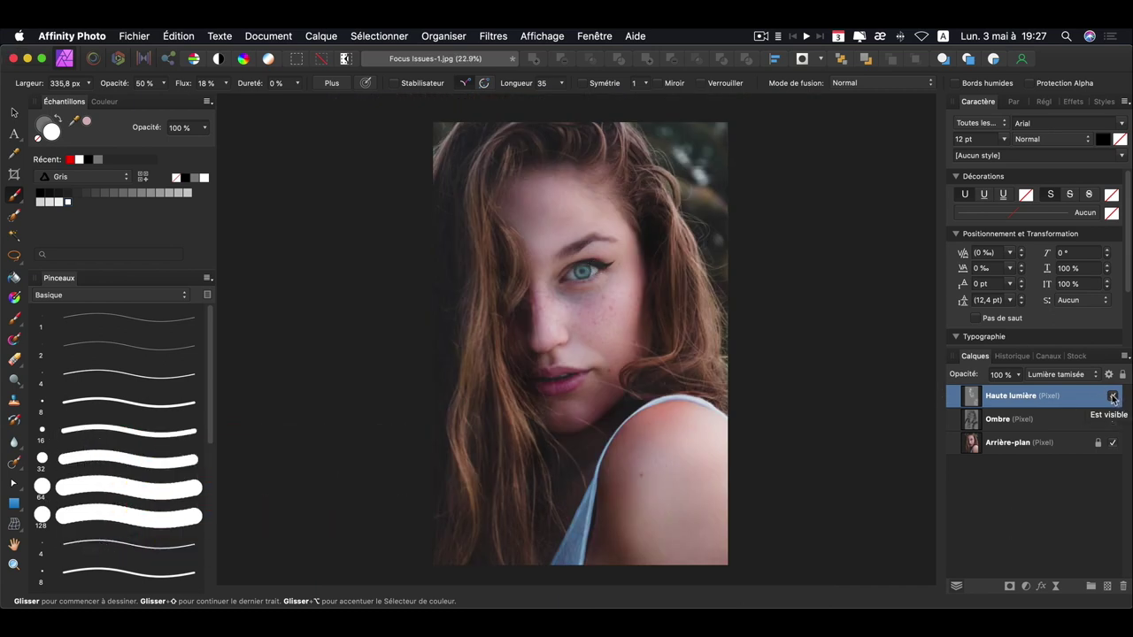
click(1112, 397)
click(1112, 398)
click(1016, 375)
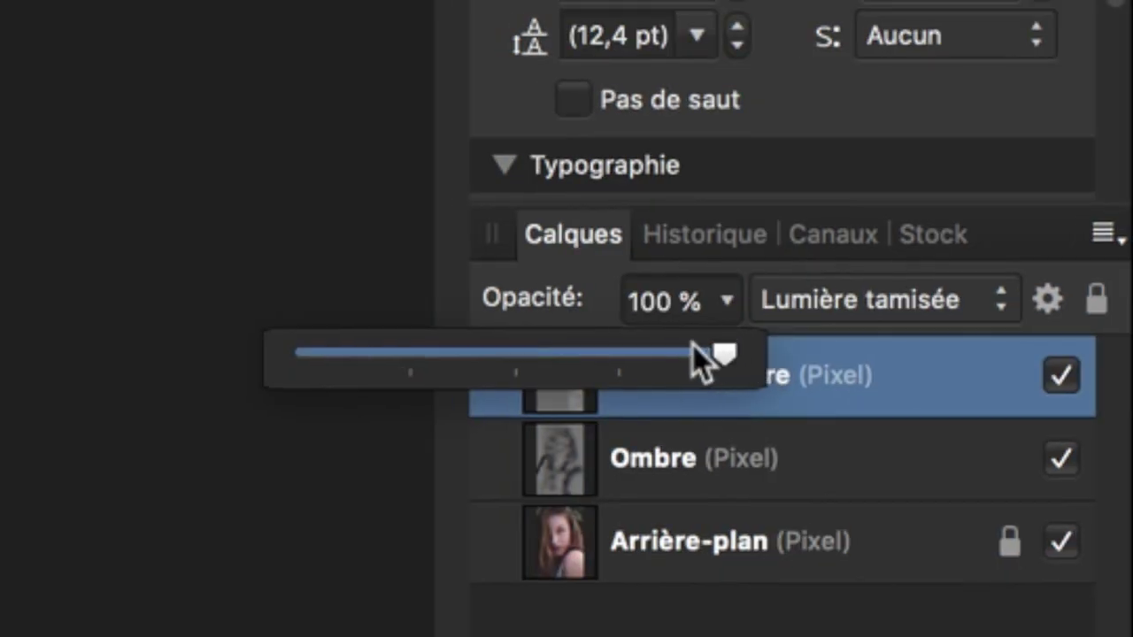
drag(724, 354, 620, 356)
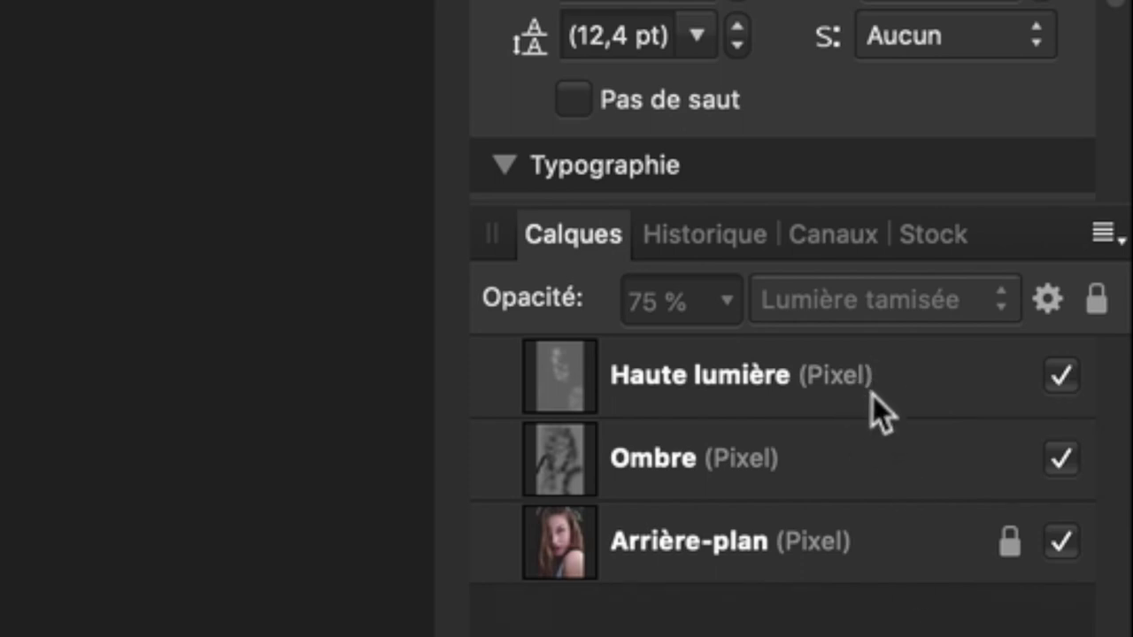
- Group Haute lumière and Ombre with Cmd+G and name the group 'Dogde & burn'
click(883, 372)
shift+click(867, 492)
key(super+g)
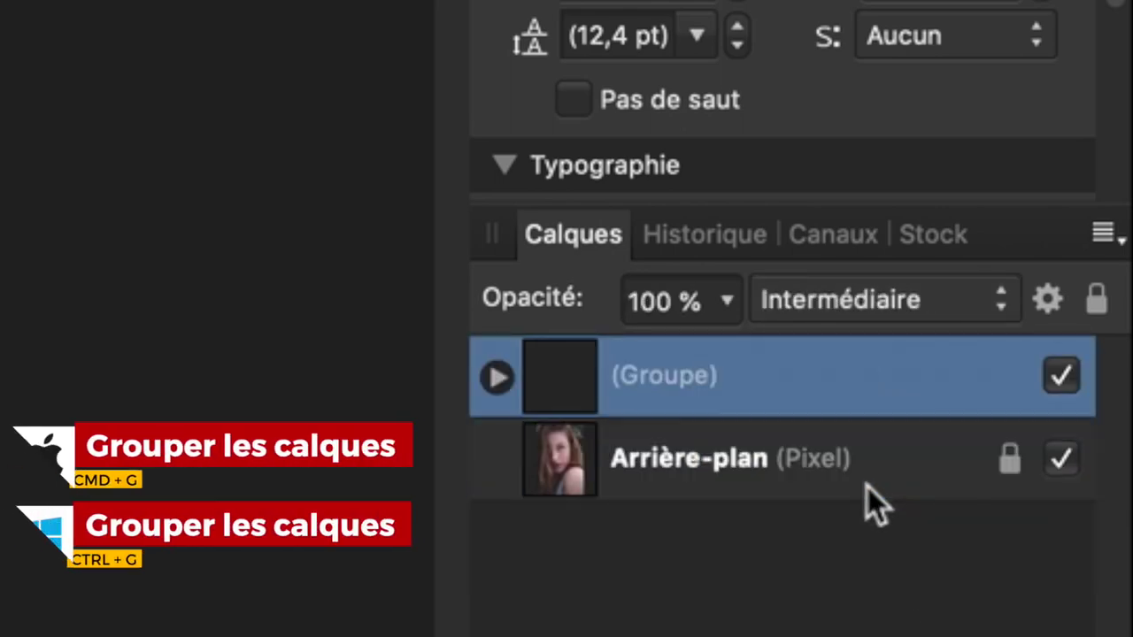
click(1061, 378)
click(1065, 376)
double_click(701, 373)
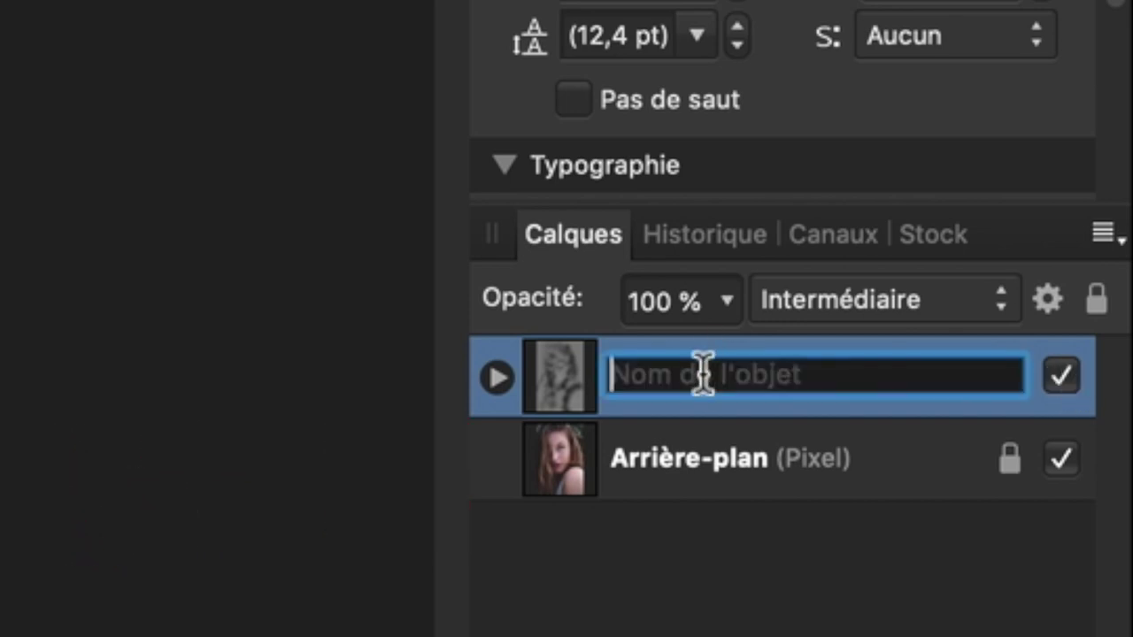
text(Dogde & burn)
key(Return)
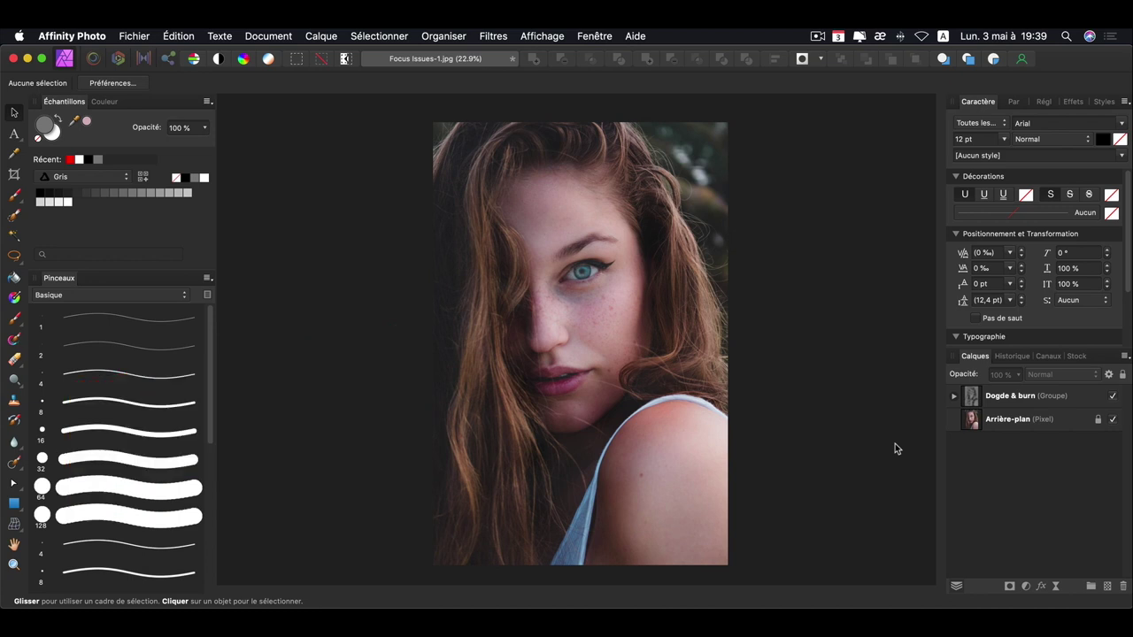
- Add a Brightness/Contrast adjustment inside the Dogde & burn group
click(1026, 588)
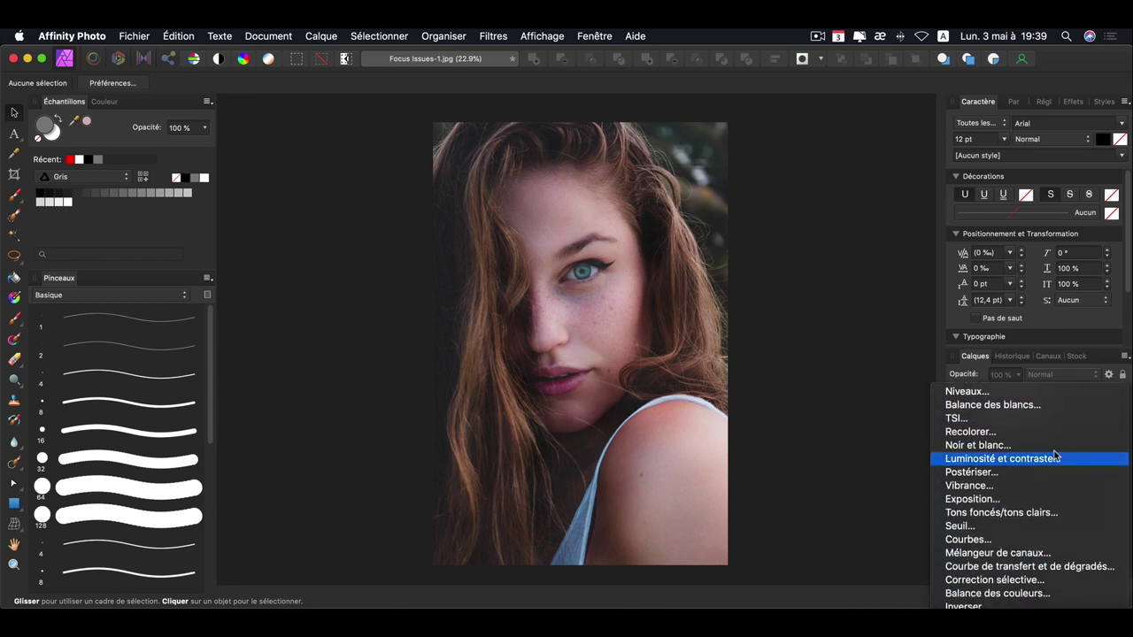
click(1056, 461)
mouse_move(1064, 396)
mouse_down()
mouse_move(1091, 429)
mouse_move(1080, 457)
mouse_up()
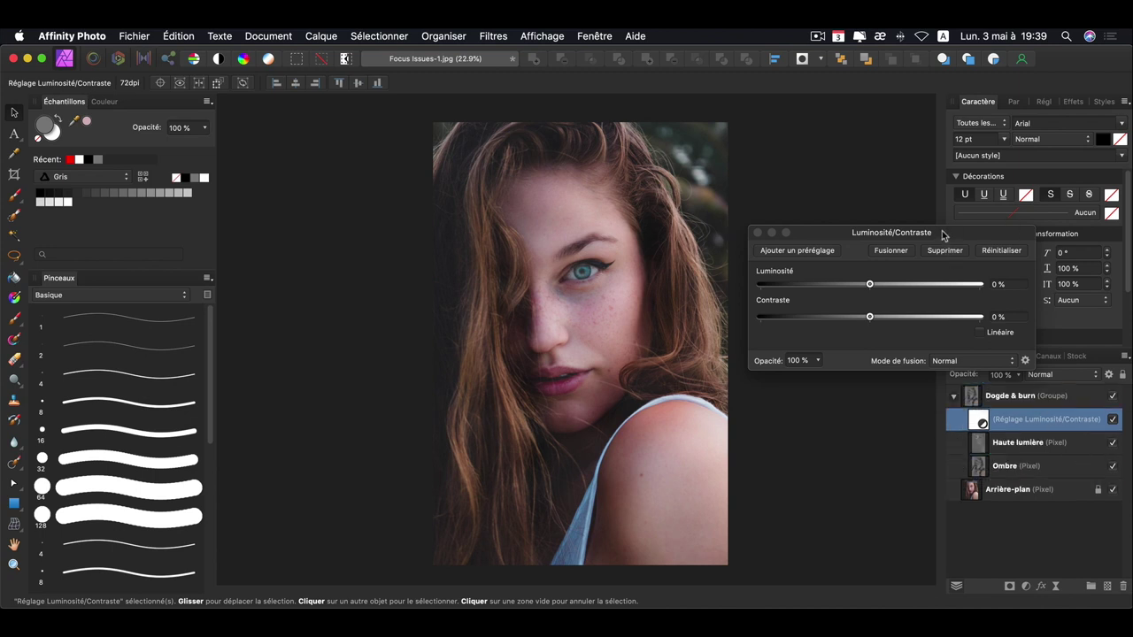
drag(943, 235, 960, 172)
- Set contrast to 16 % and brightness to -17 %, toggling the adjustment to compare
drag(886, 255, 904, 260)
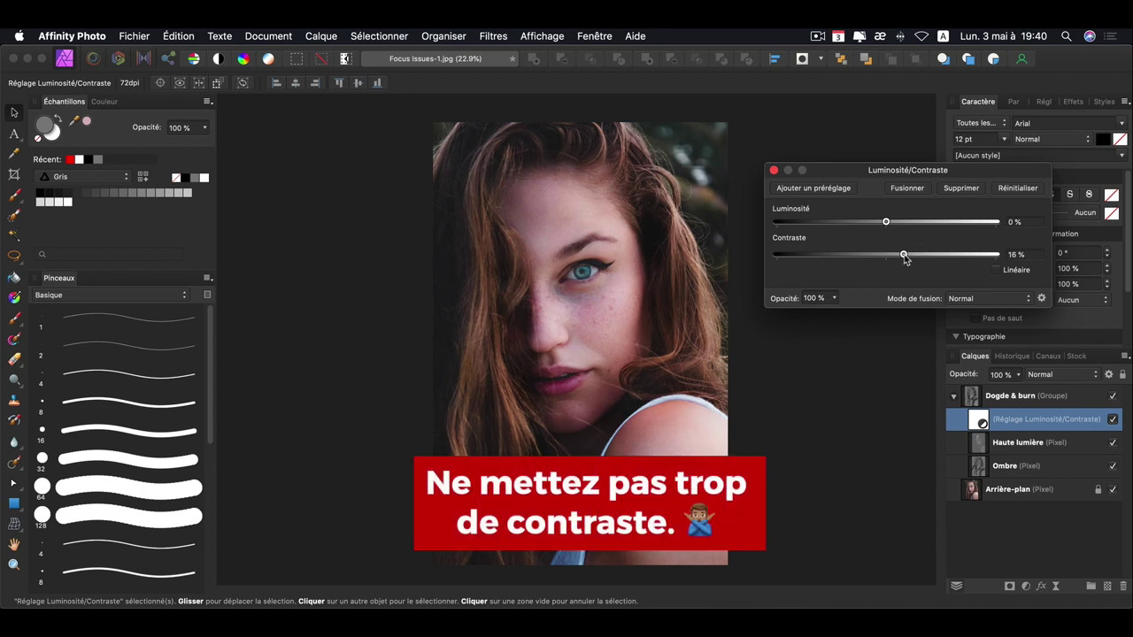
drag(886, 222, 881, 223)
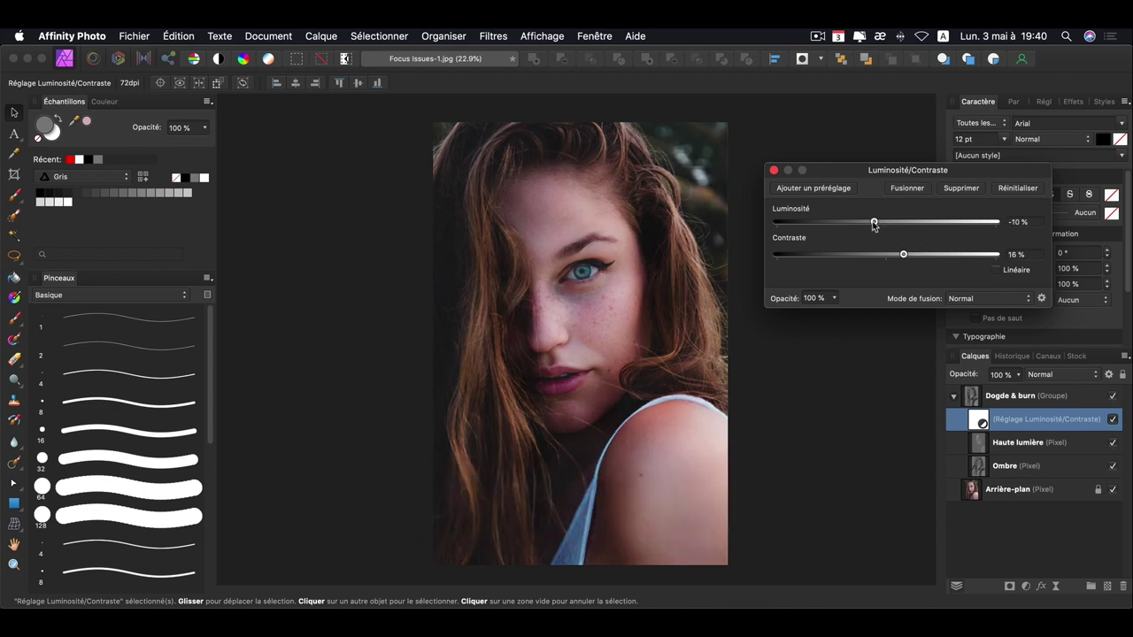
click(1113, 419)
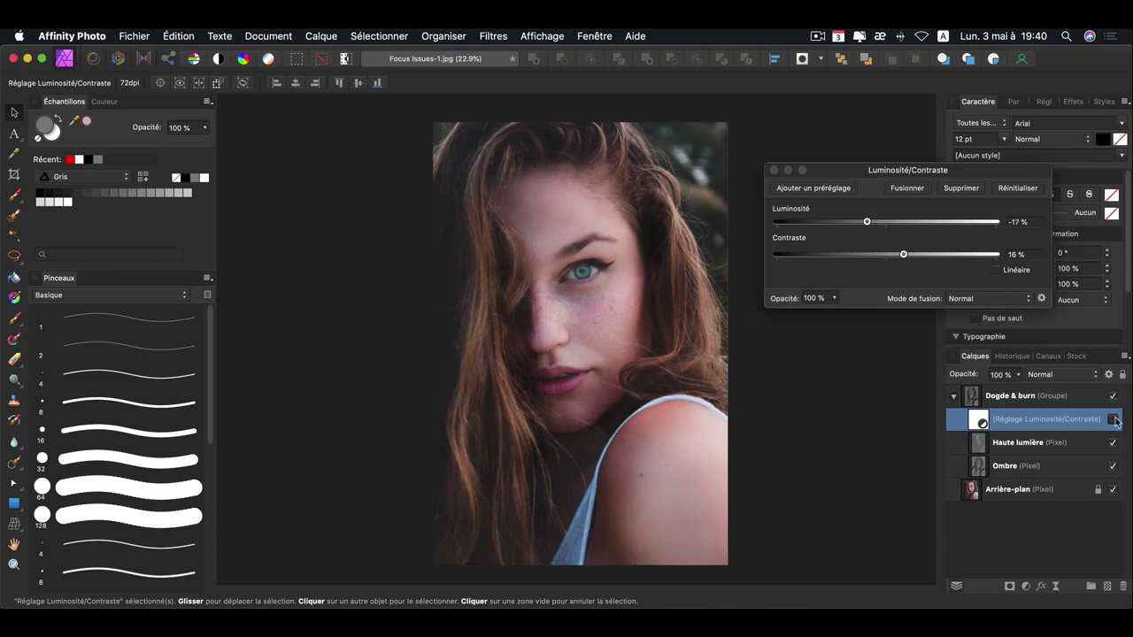
click(1117, 422)
click(1119, 423)
click(1115, 420)
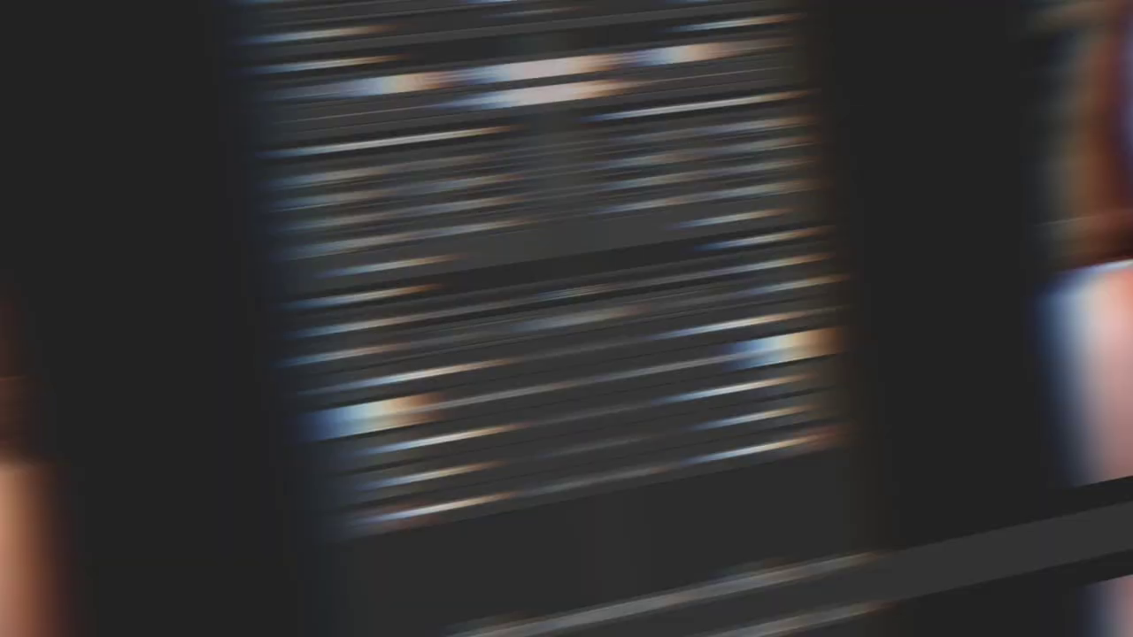
- Add a White Balance adjustment inside the Dogde & burn group and sample the eye area
click(1026, 585)
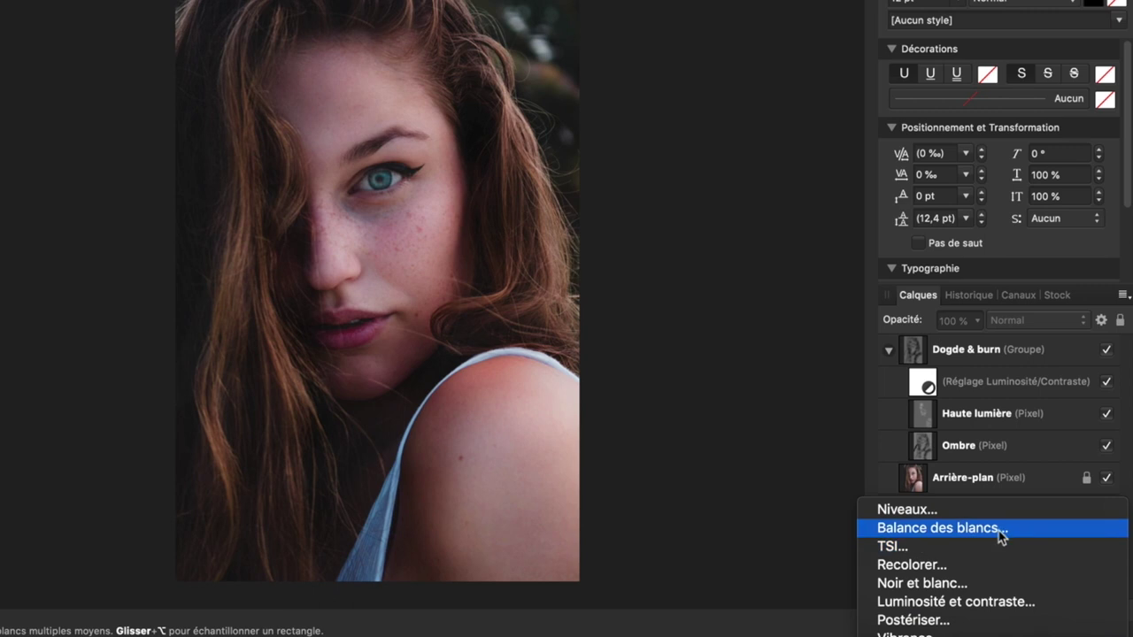
click(998, 529)
drag(1028, 345, 1015, 416)
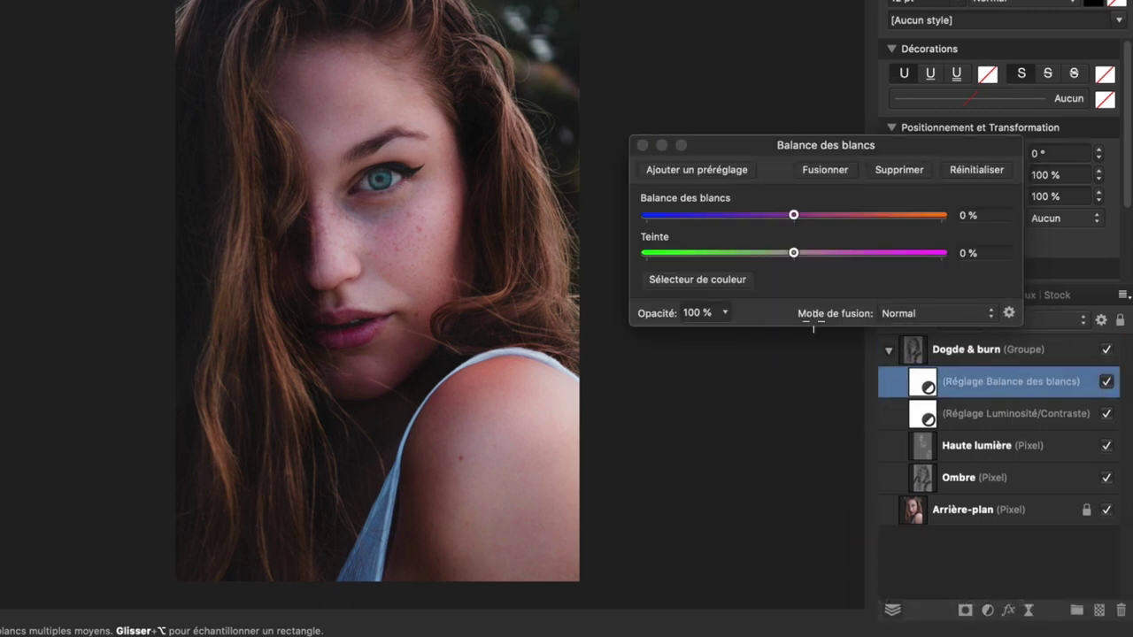
click(720, 285)
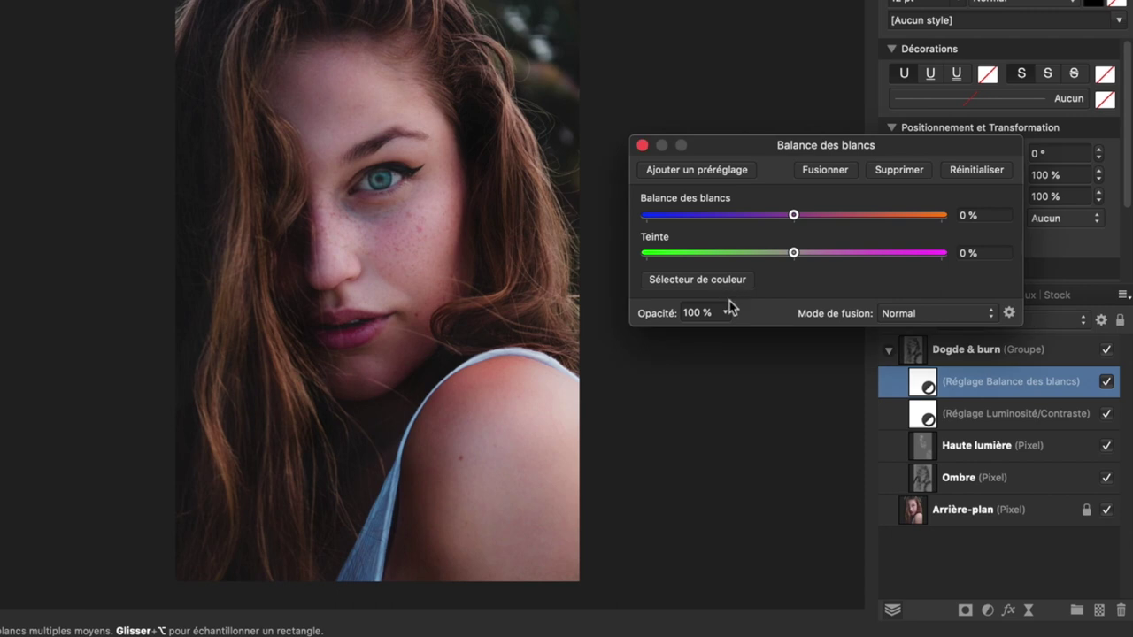
click(384, 179)
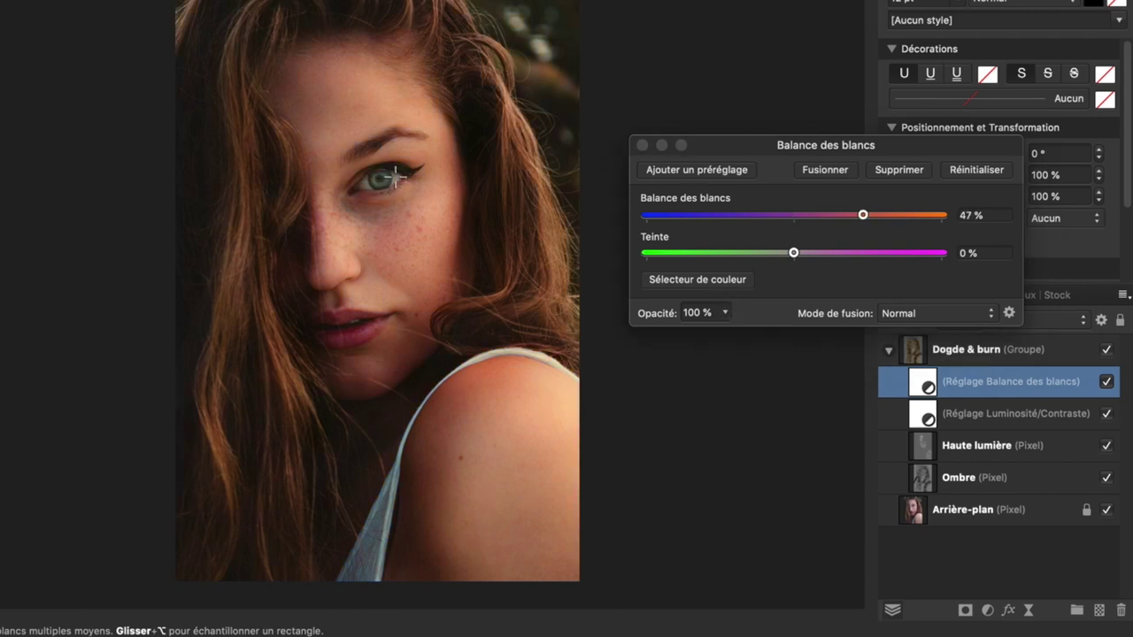
- Tune the adjustment to 51% white balance and -3% tint, with opacity lowered to 66%
click(863, 215)
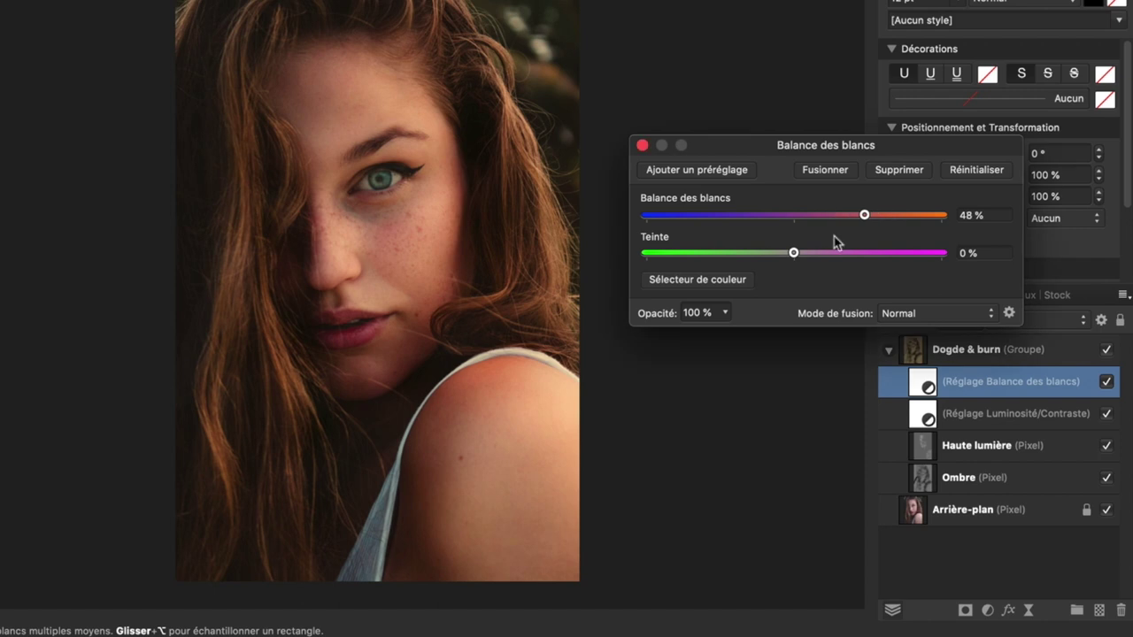
drag(864, 215, 931, 216)
drag(930, 215, 844, 216)
drag(794, 254, 757, 254)
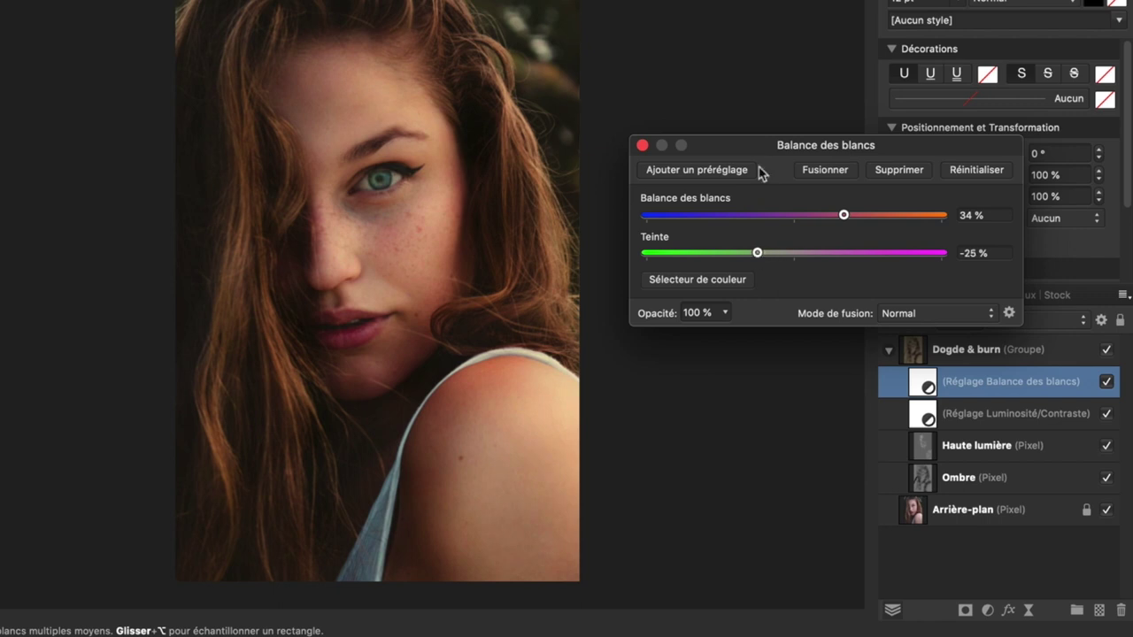
drag(839, 257, 902, 254)
click(722, 314)
drag(725, 333, 678, 333)
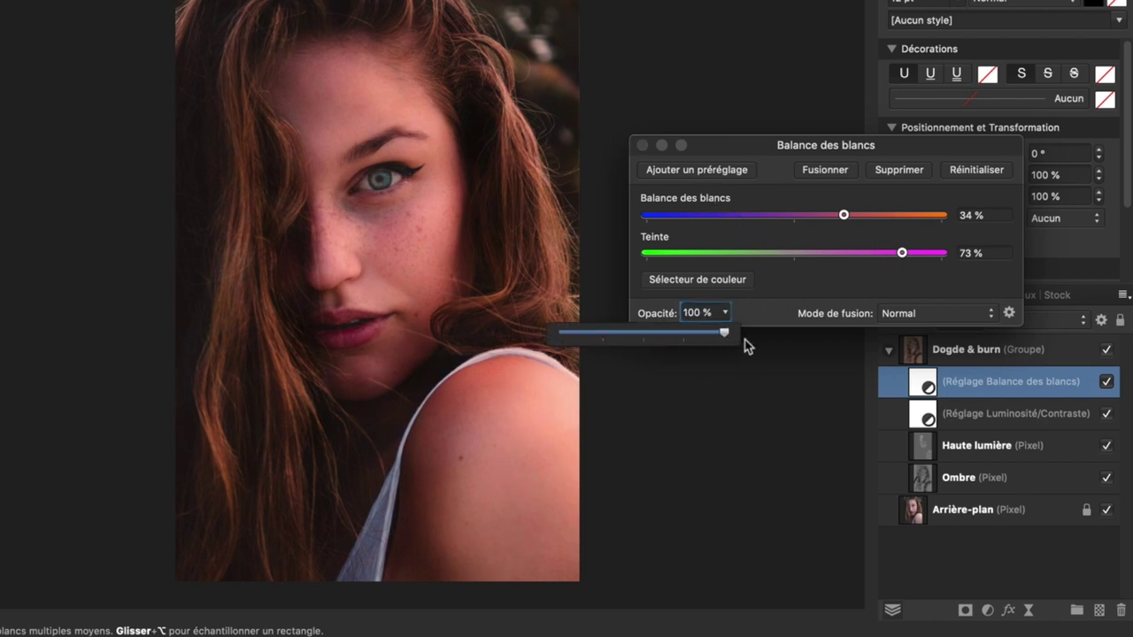
drag(800, 258, 793, 265)
drag(843, 216, 869, 215)
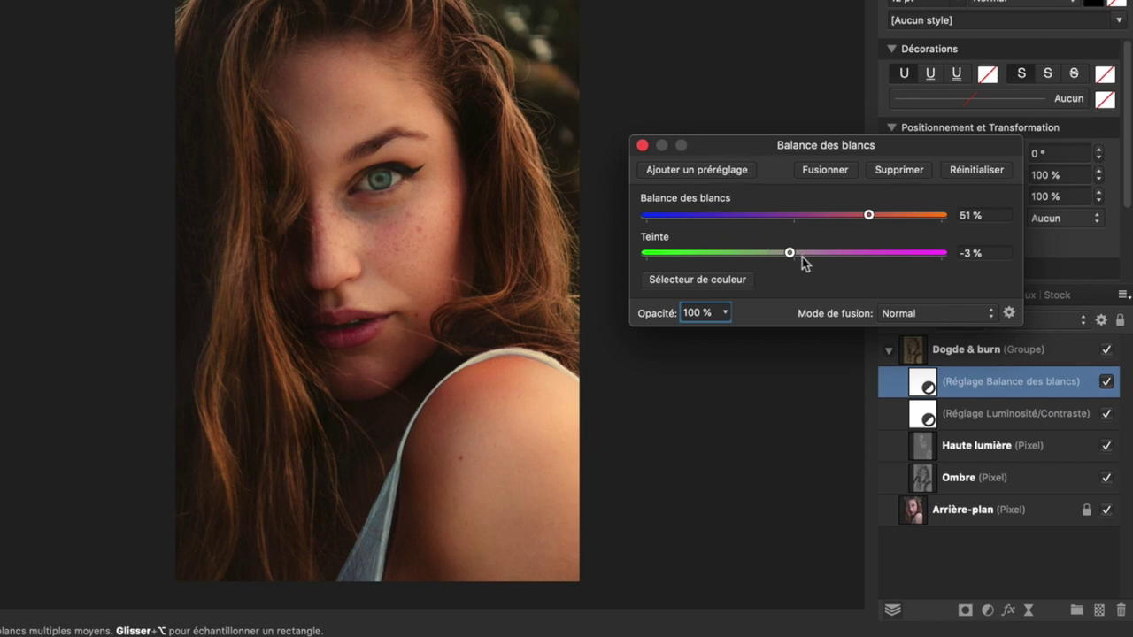
- Save the White Balance settings as preset 'Couché du soleil (orange)' and close the settings
click(743, 173)
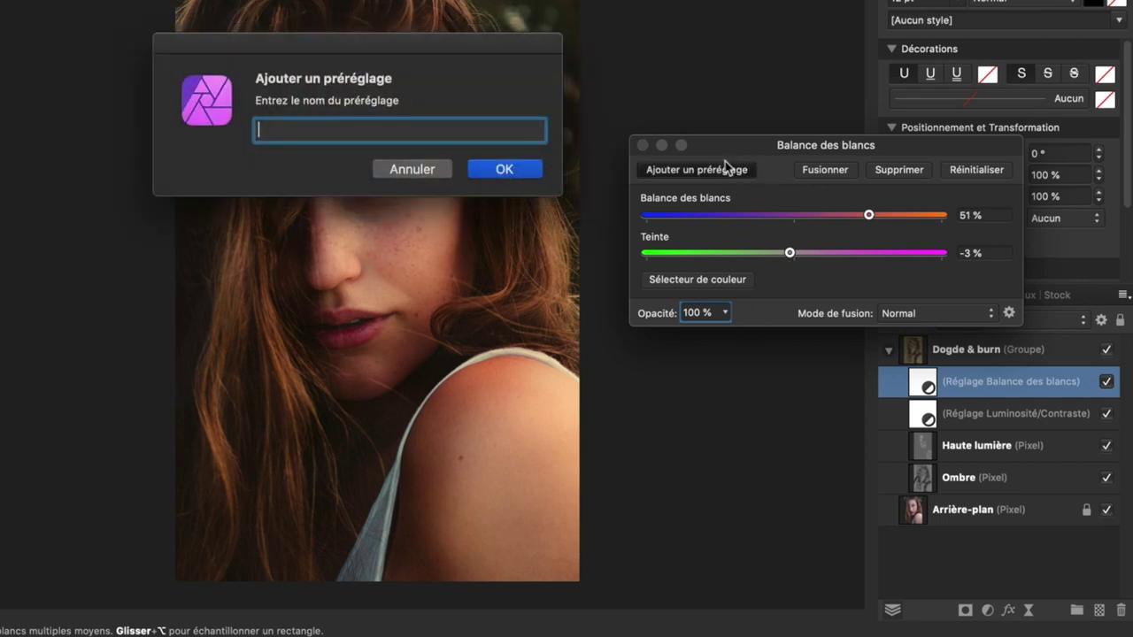
text(Couché du soleil (or)
text(ange / vert)
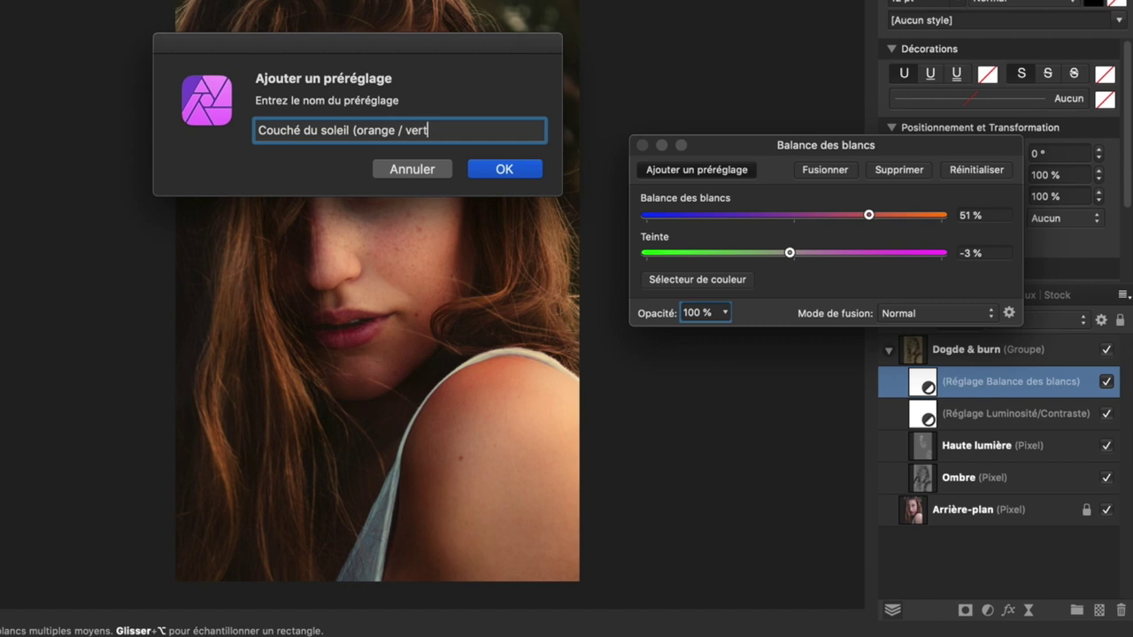
click(496, 168)
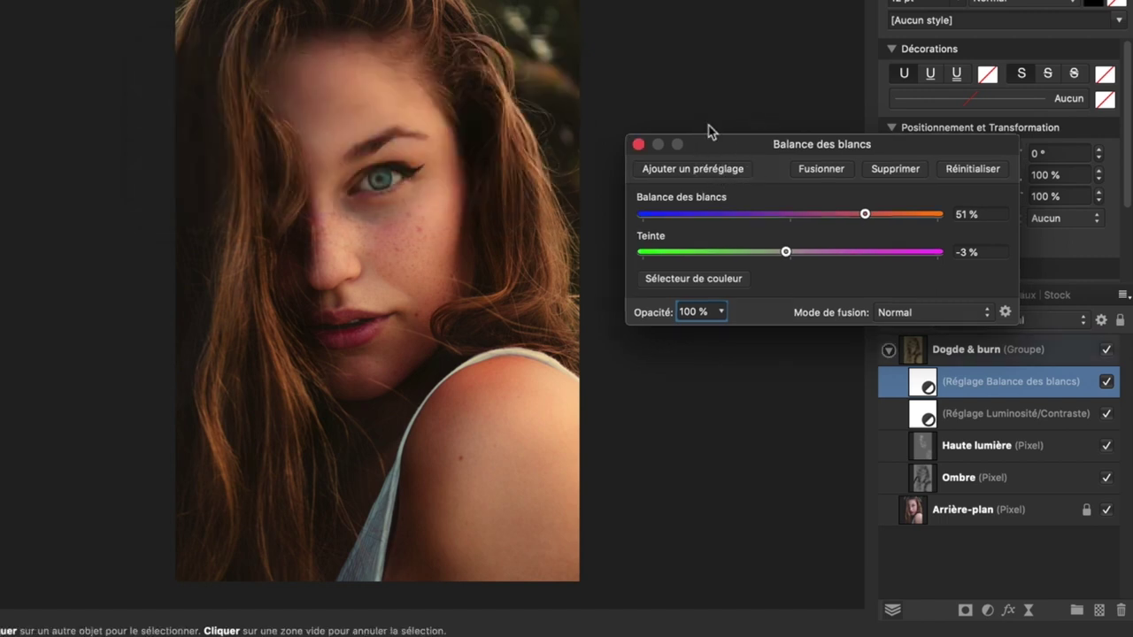
click(638, 144)
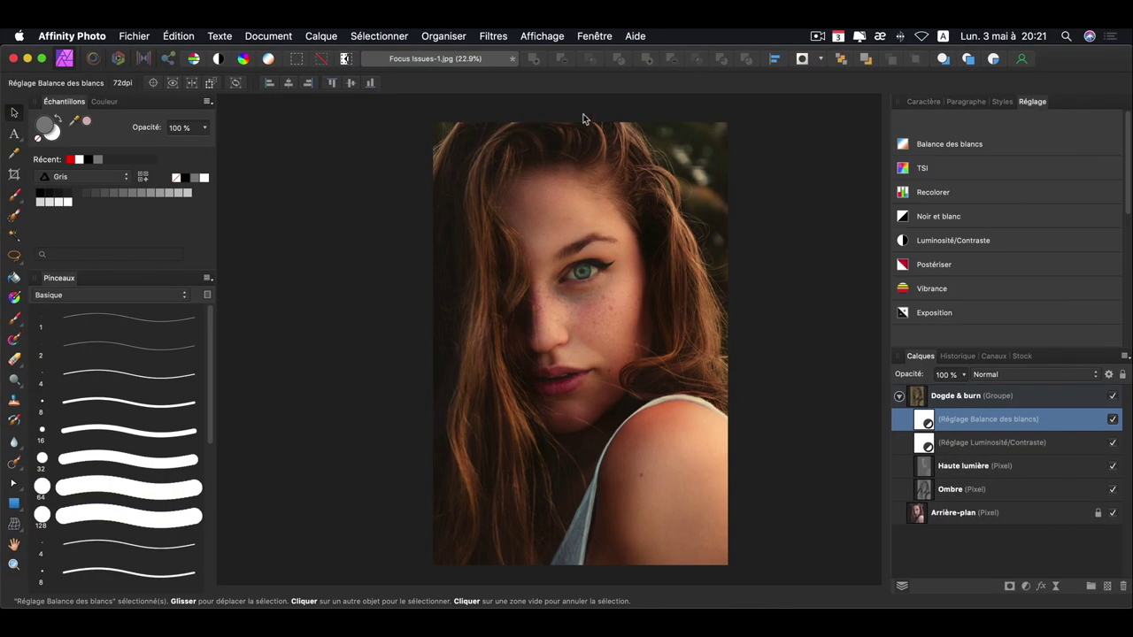
- Show the Adjustments panel and apply the saved Couché du soleil White Balance preset
click(548, 37)
mouse_move(544, 325)
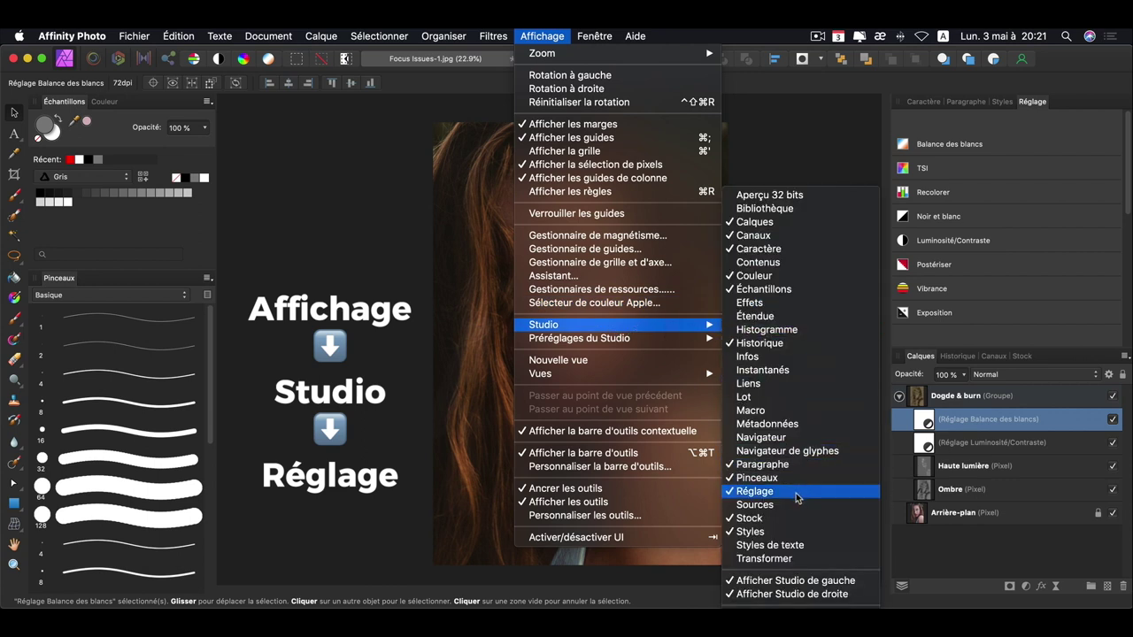
click(790, 86)
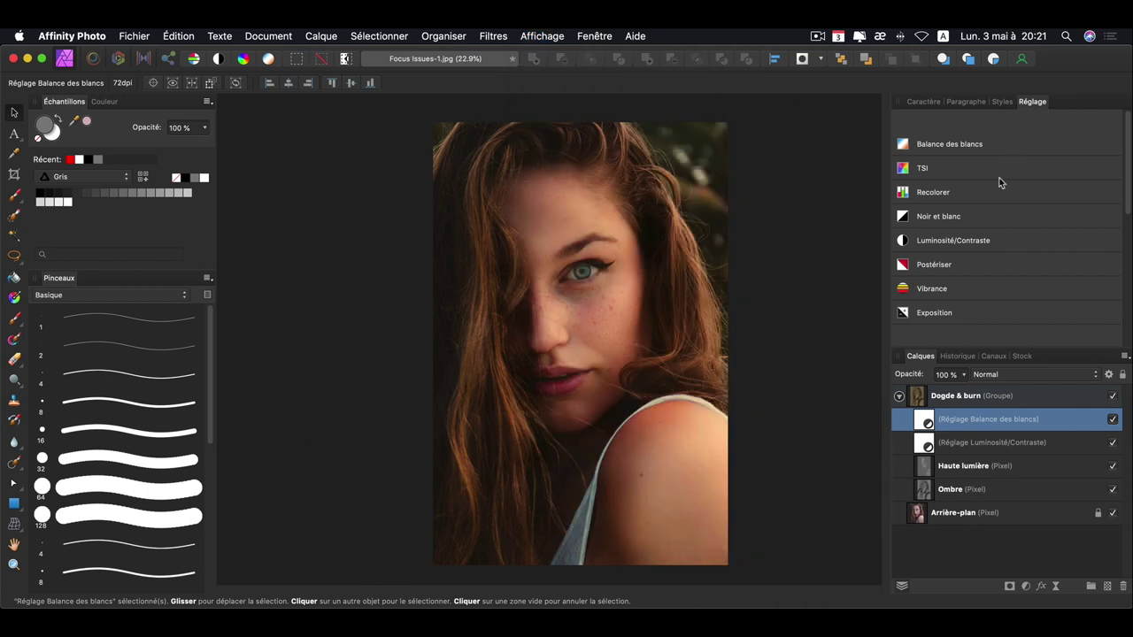
click(974, 142)
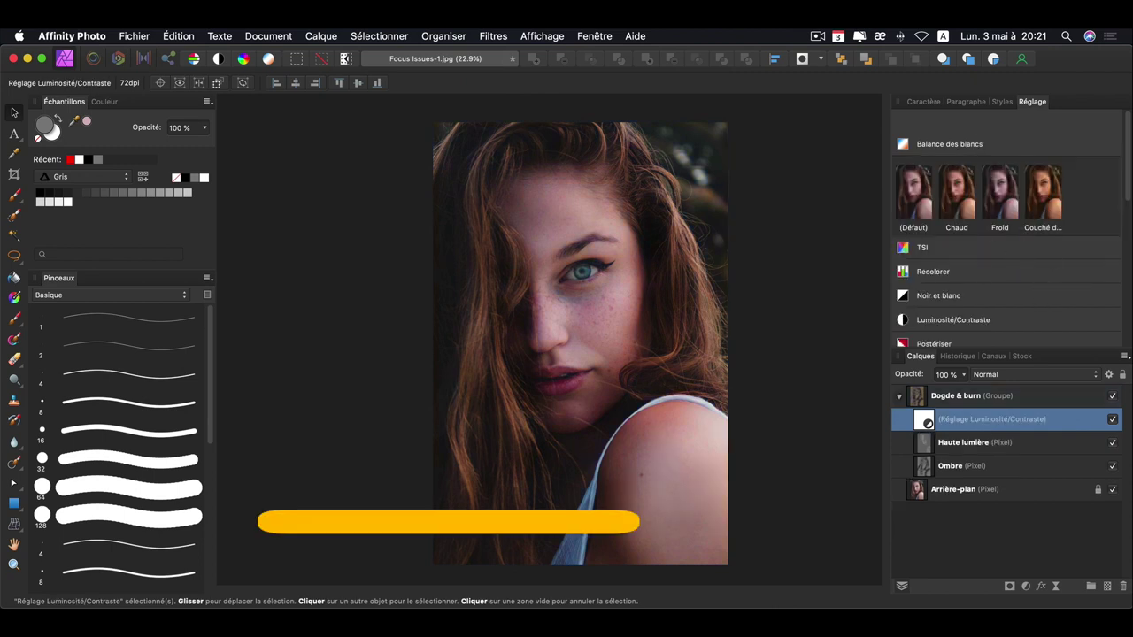
click(1043, 193)
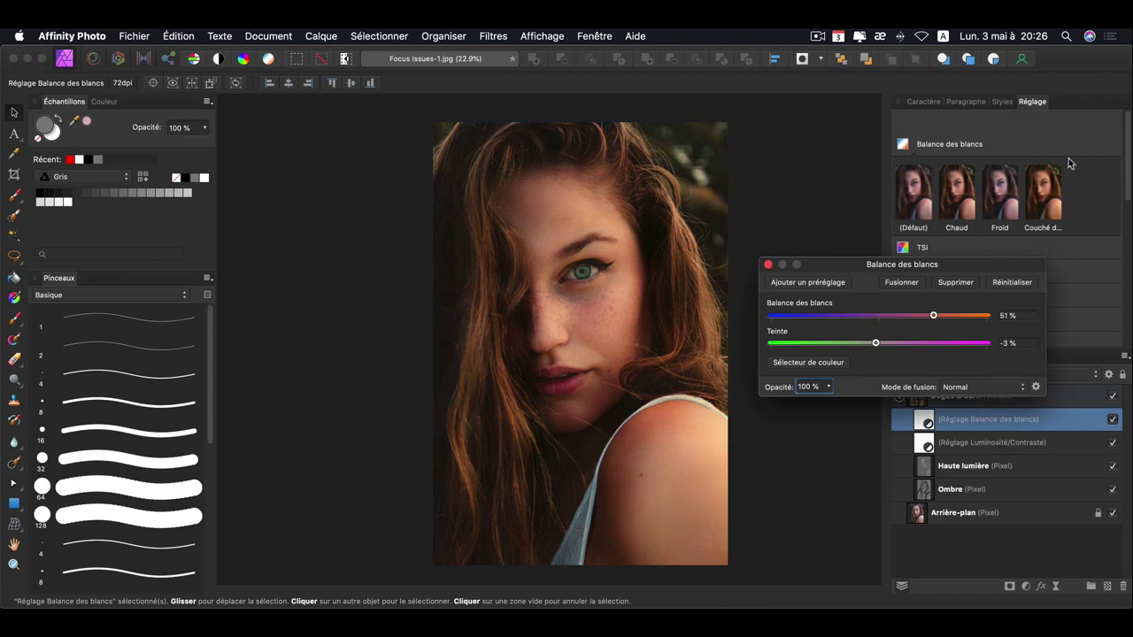
- Start renaming the Couché du soleil preset from its context menu
right_click(1051, 187)
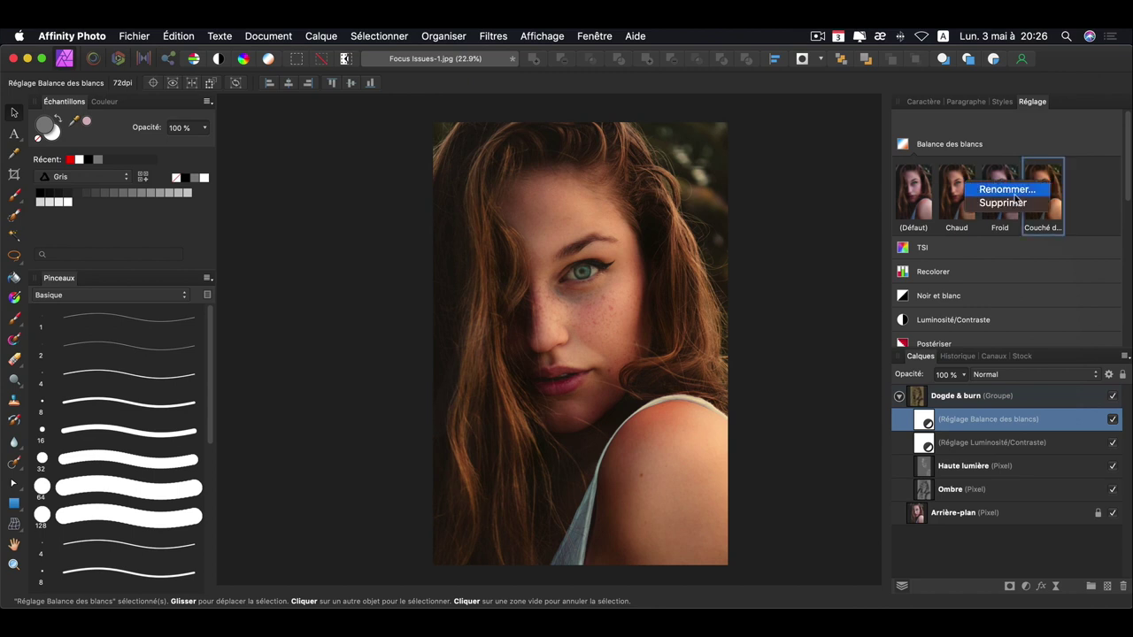
click(1022, 188)
click(609, 264)
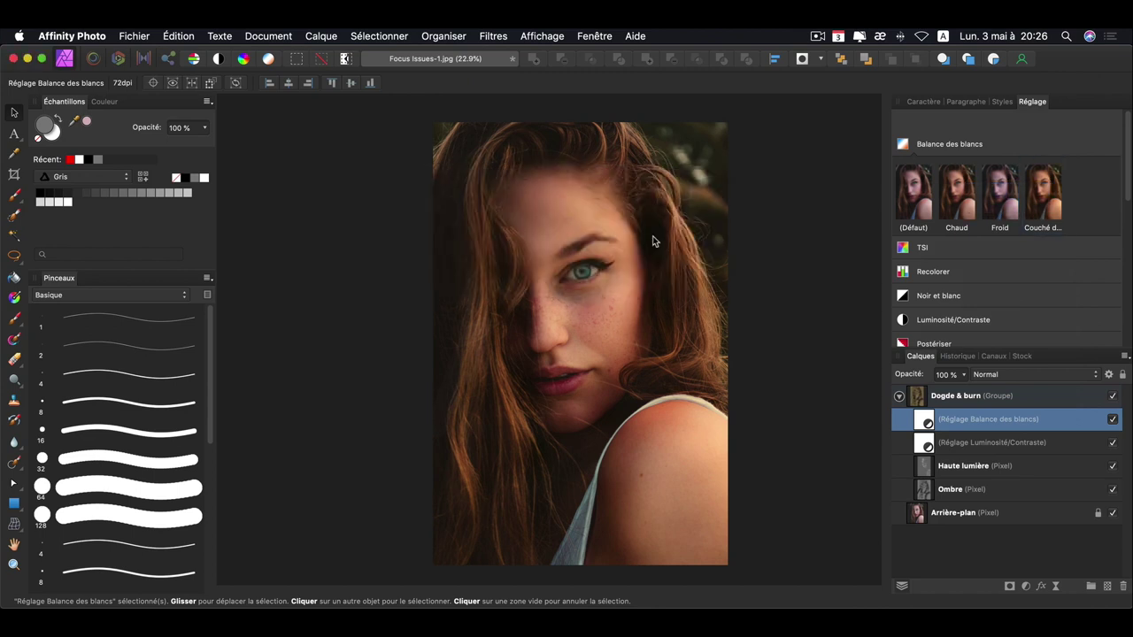